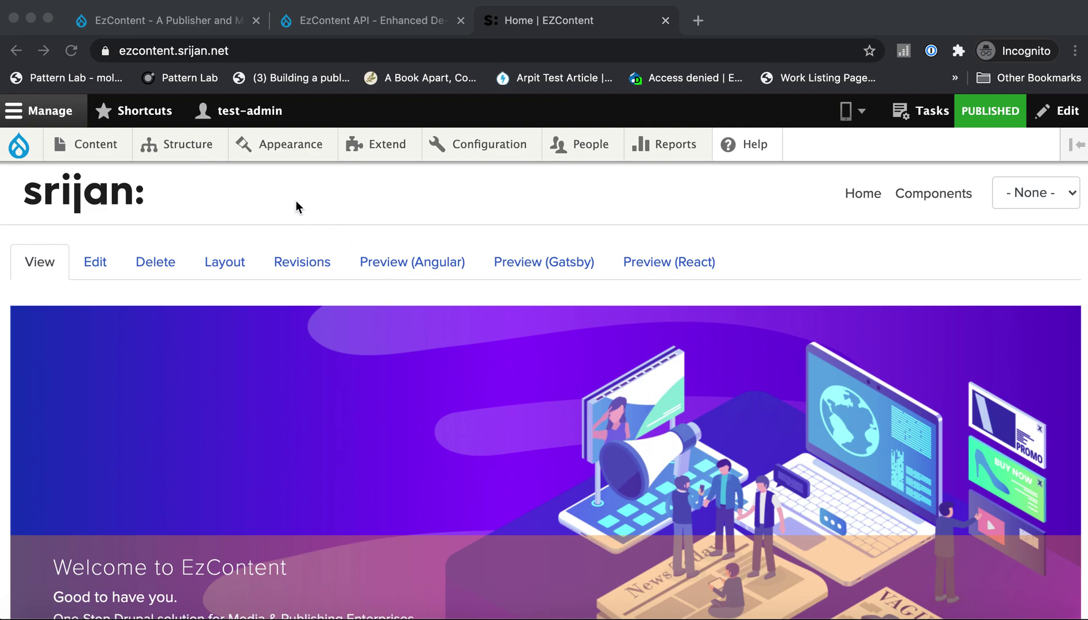
Step: Look over the EzContent and EzContent API project pages, then return to the site's home page
click(203, 22)
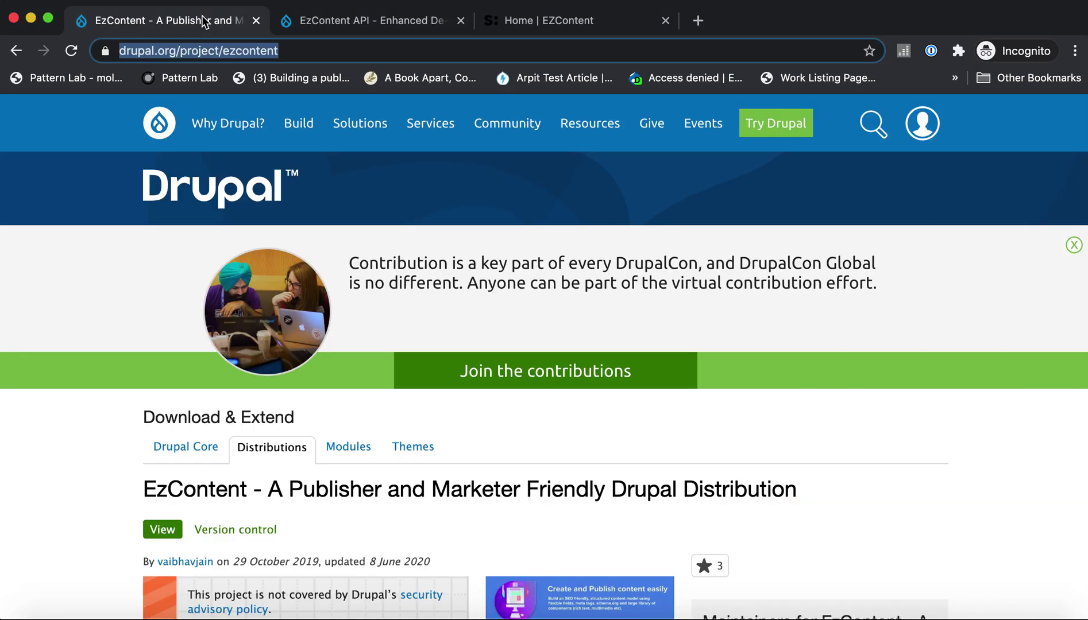
scroll(103, 454, down, 5)
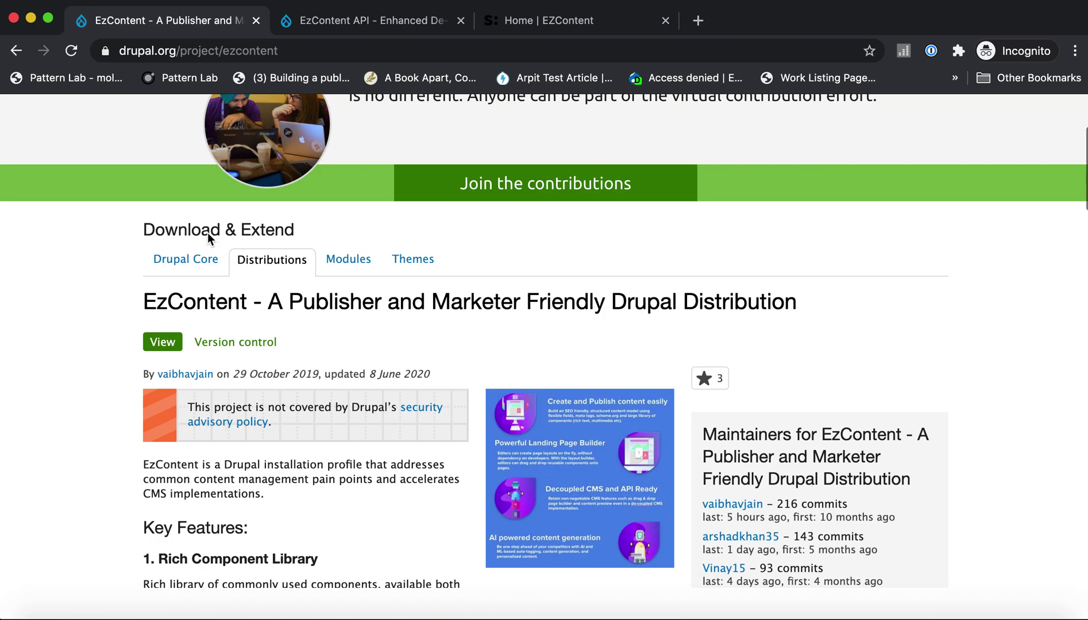
click(339, 23)
scroll(64, 435, down, 2)
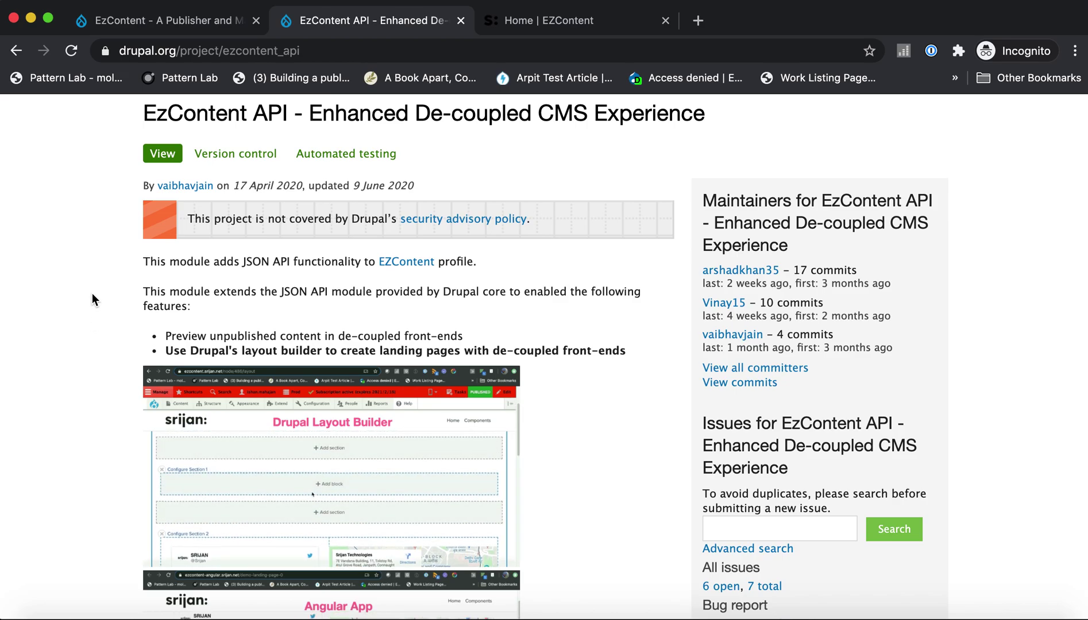
scroll(575, 23, down, 3)
click(576, 23)
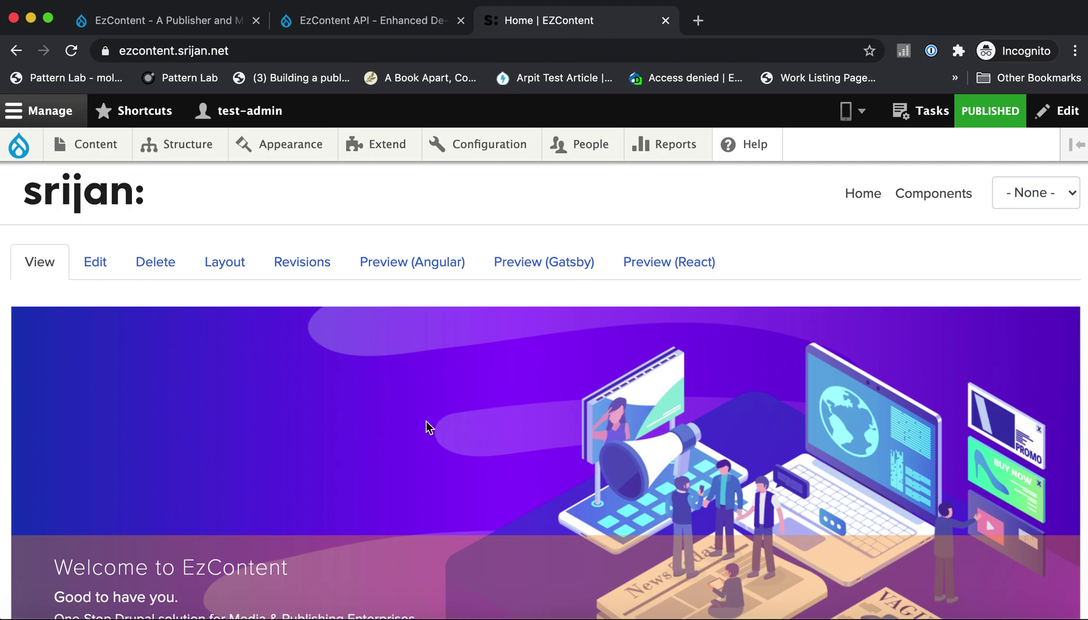
scroll(426, 422, down, 1)
scroll(426, 420, up, 1)
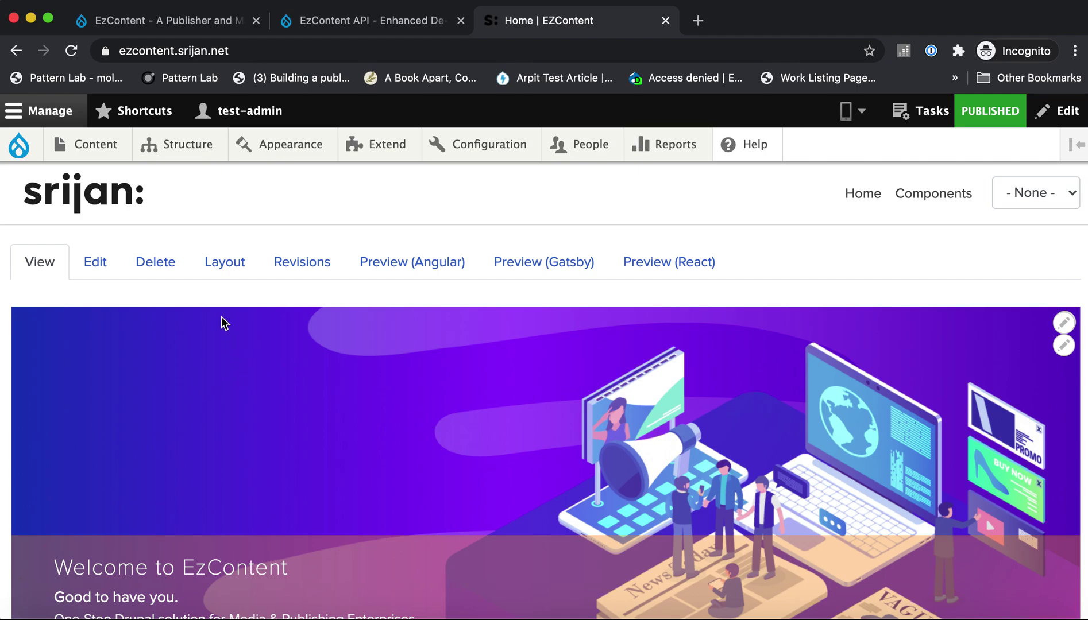
Step: Scroll through the Home page's layout builder sections and save the layout unchanged
click(221, 272)
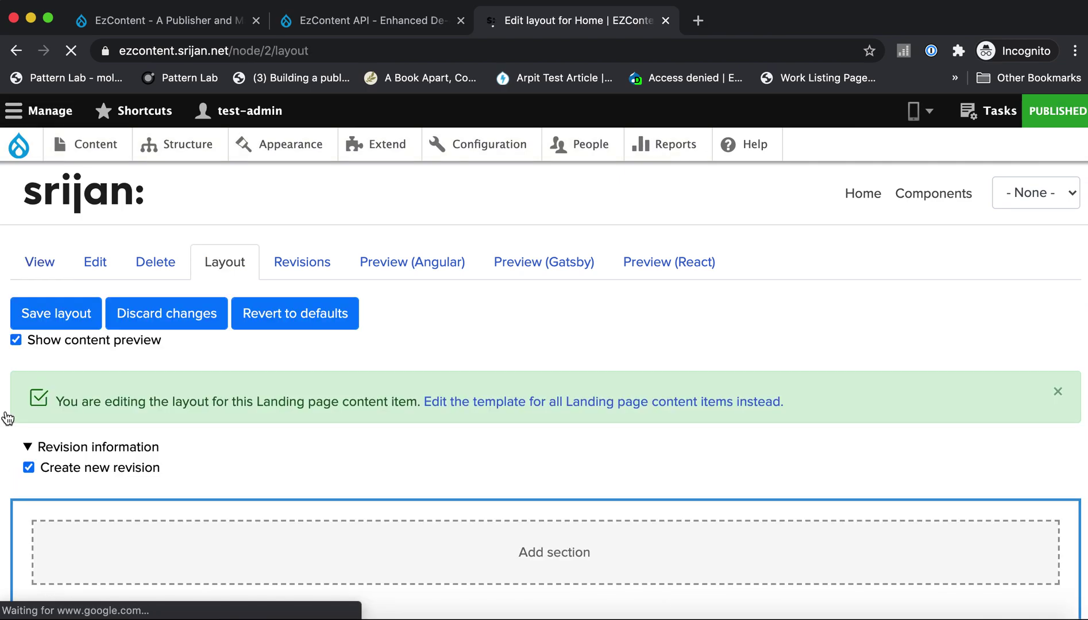
scroll(9, 454, down, 3)
scroll(9, 454, down, 3)
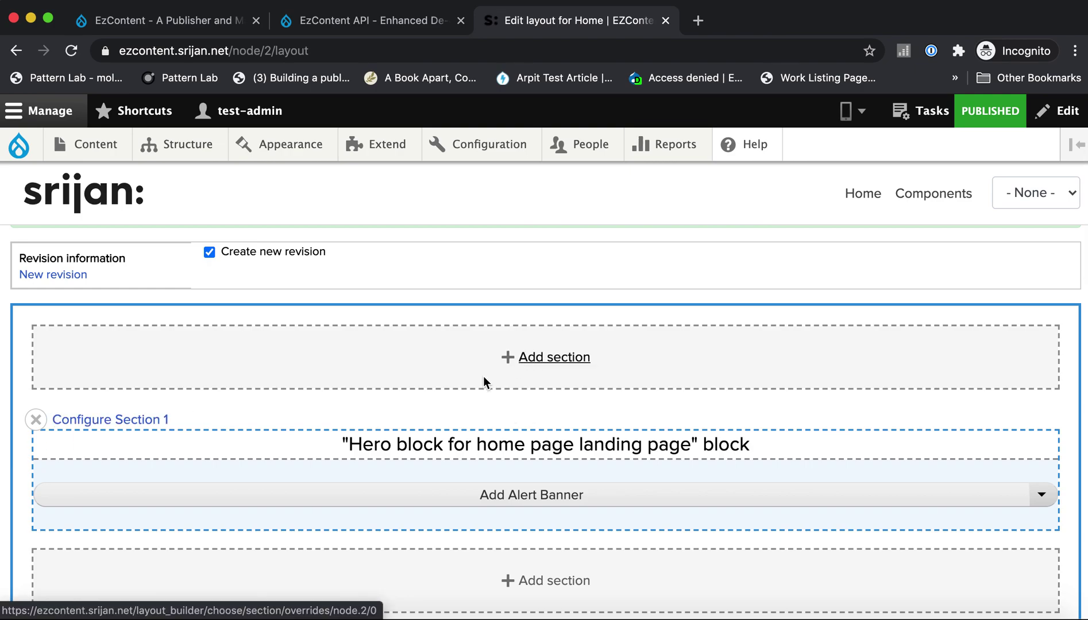
scroll(470, 380, down, 2)
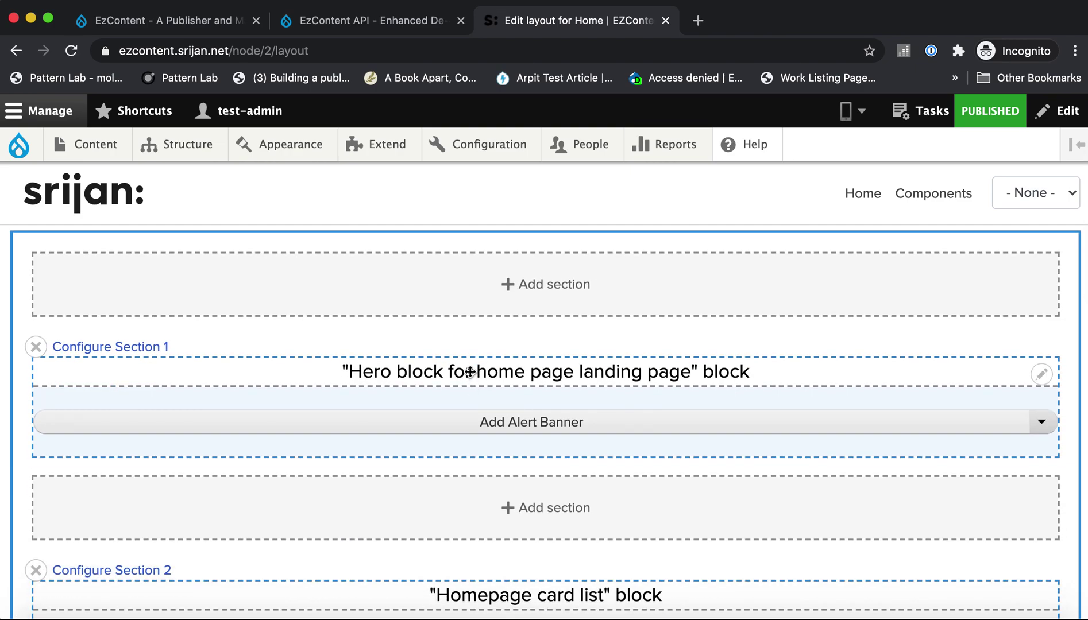
scroll(433, 541, down, 5)
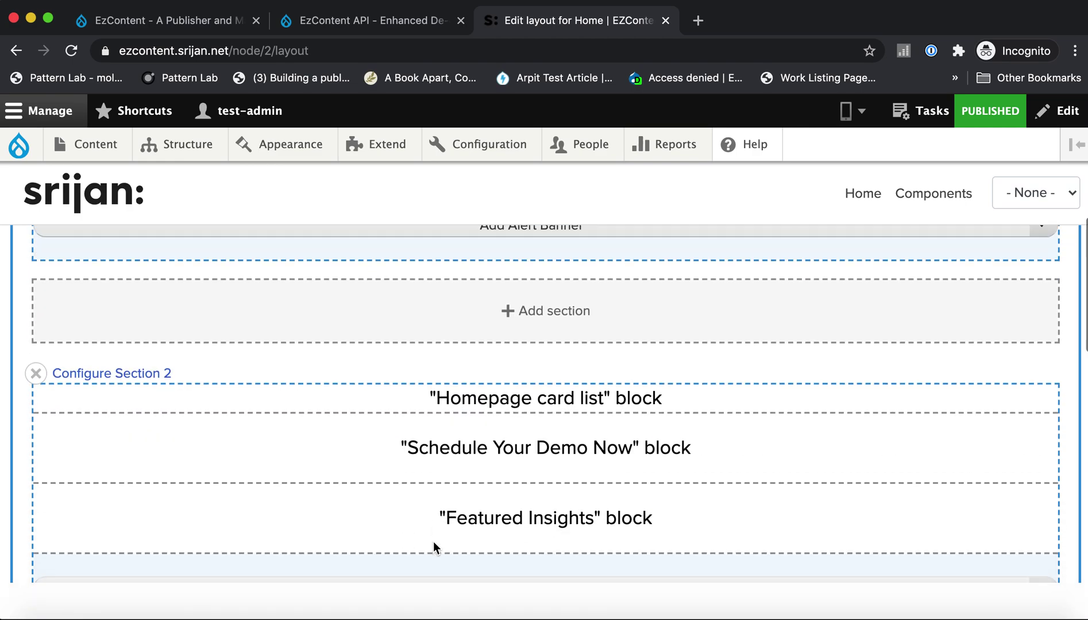
scroll(434, 541, up, 10)
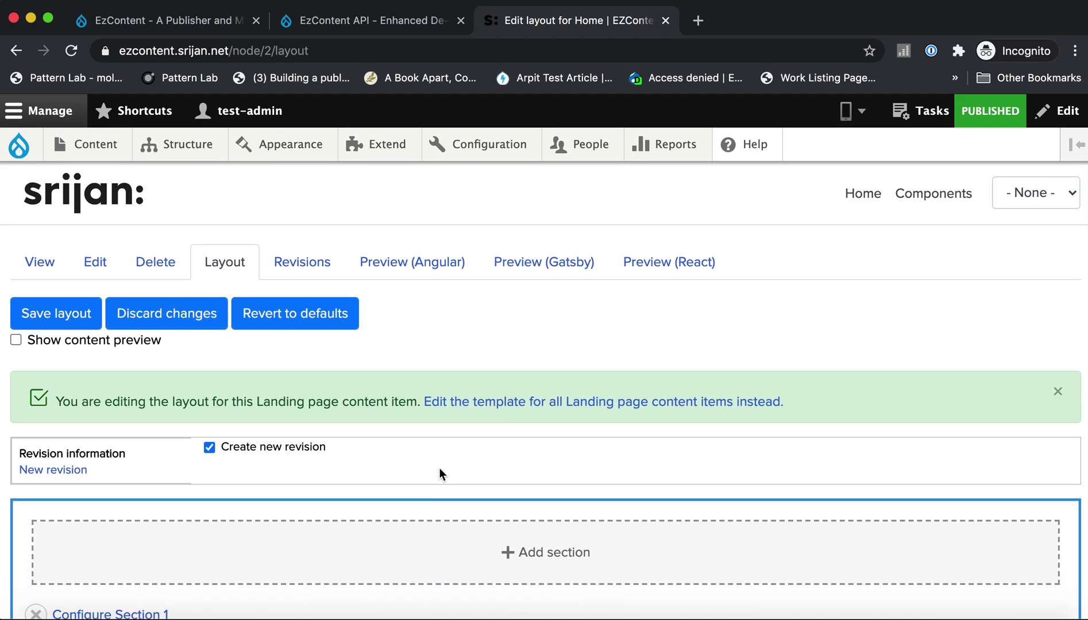
click(84, 318)
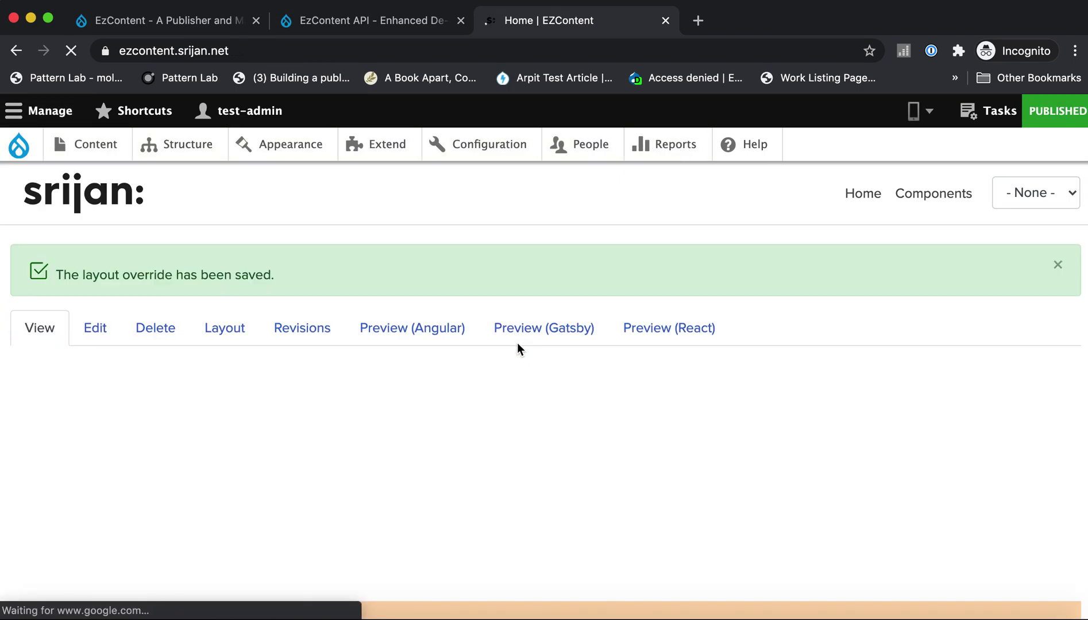
Step: Open the Home page's Preview (React) link in a new browser tab
scroll(404, 413, down, 1)
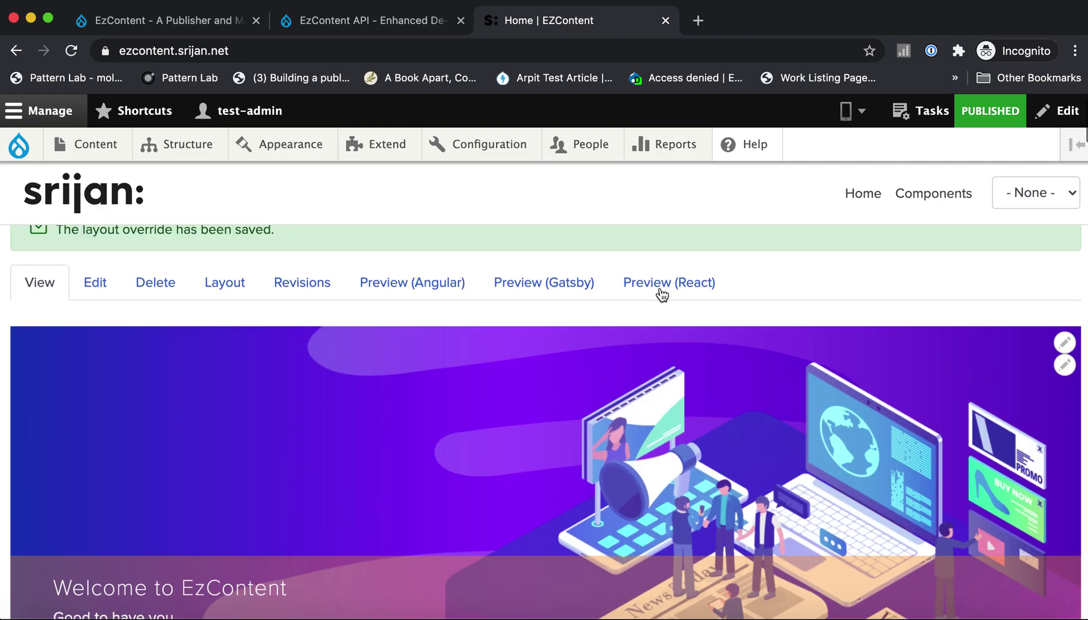
right_click(669, 281)
key(Escape)
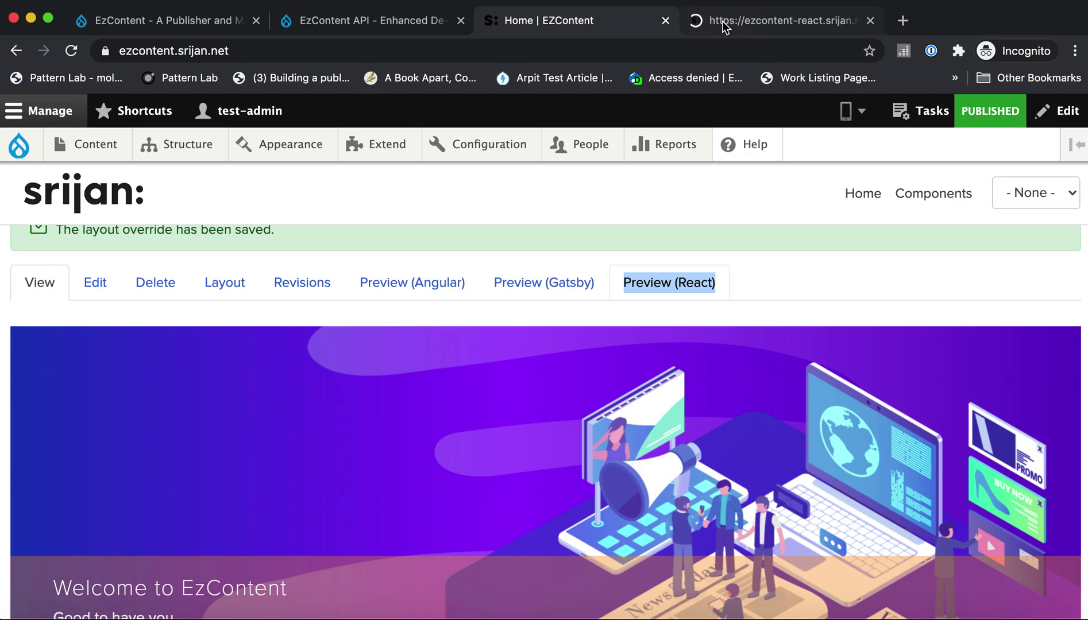
Step: Scroll through the React Home page's banner and features, then switch back to the Drupal Home tab
scroll(819, 333, down, 3)
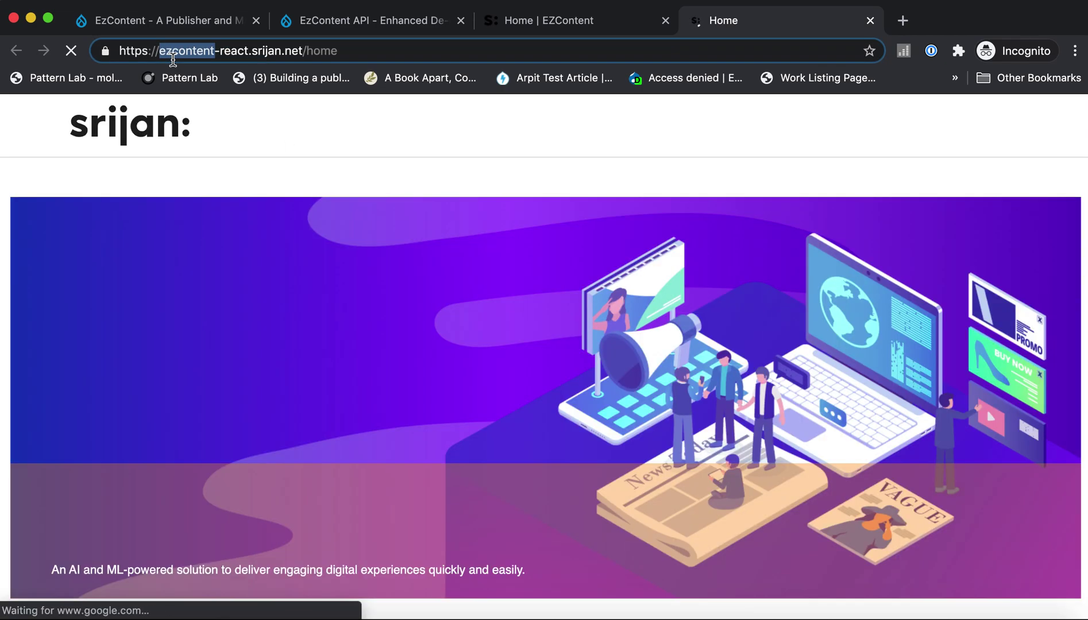
click(447, 375)
scroll(447, 376, down, 4)
scroll(574, 426, down, 10)
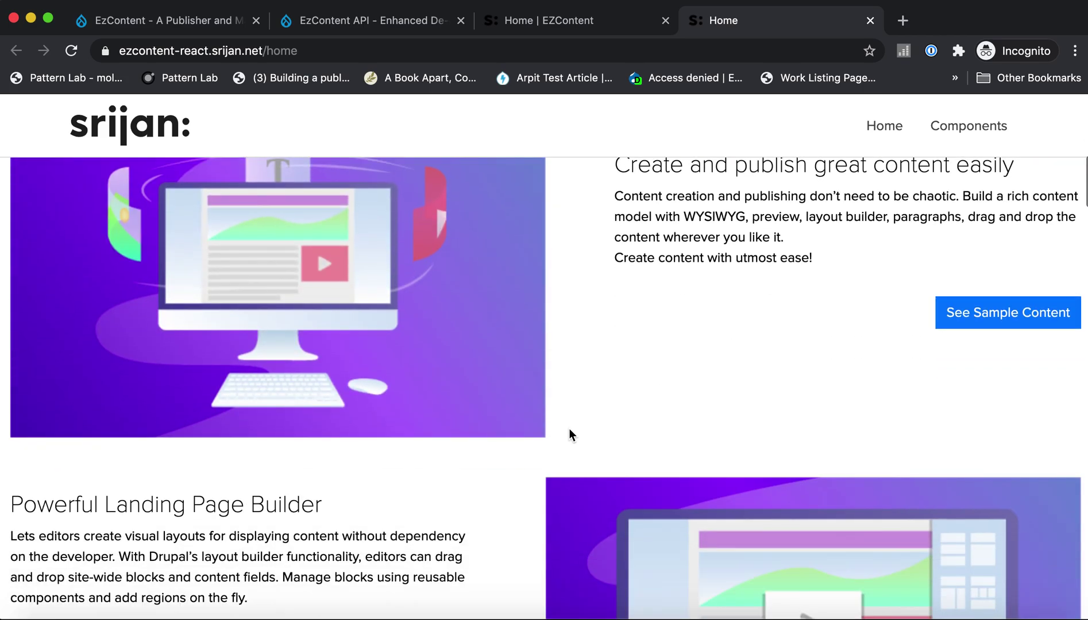
scroll(570, 429, down, 3)
scroll(569, 429, up, 15)
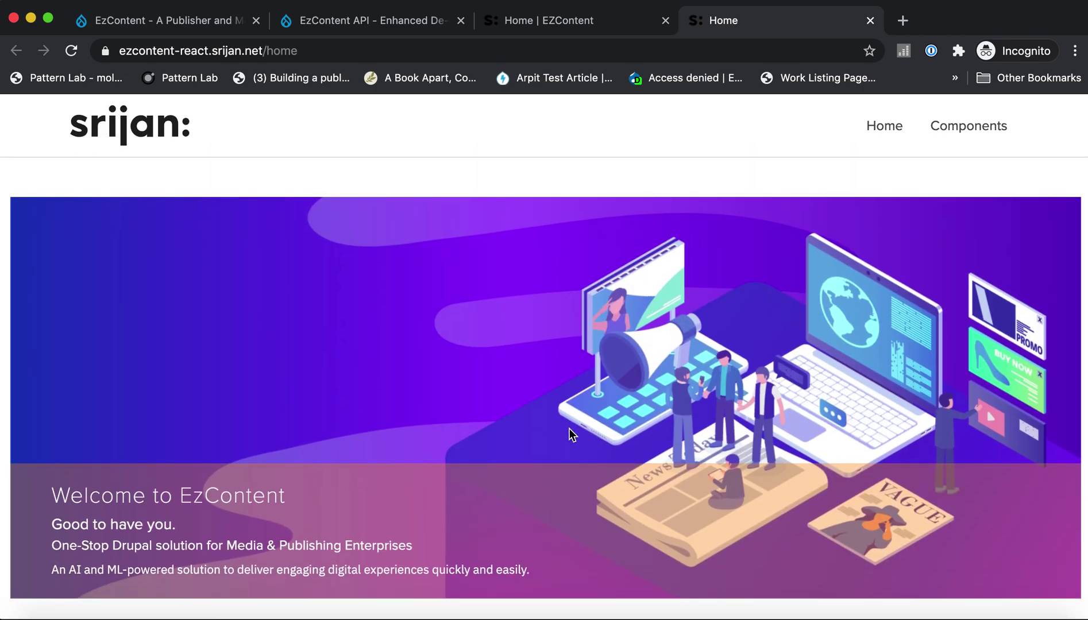
click(532, 27)
Step: Under Content > Add content, create a Landing page titled 'Demo landing page' and save it
mouse_move(112, 154)
mouse_move(119, 185)
click(276, 337)
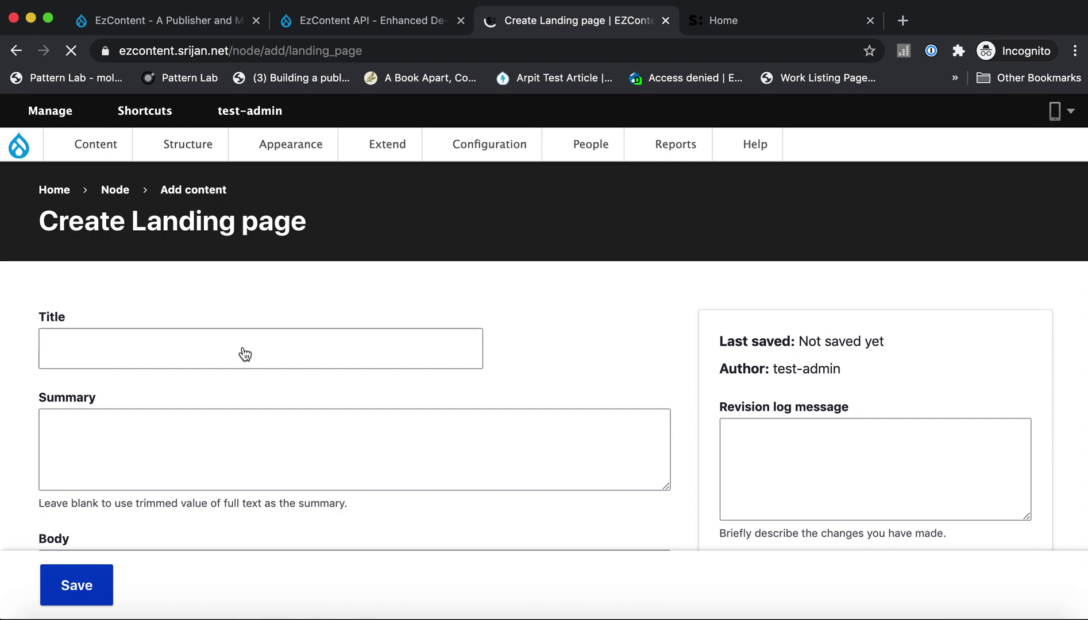
click(205, 345)
text(Demo landin)
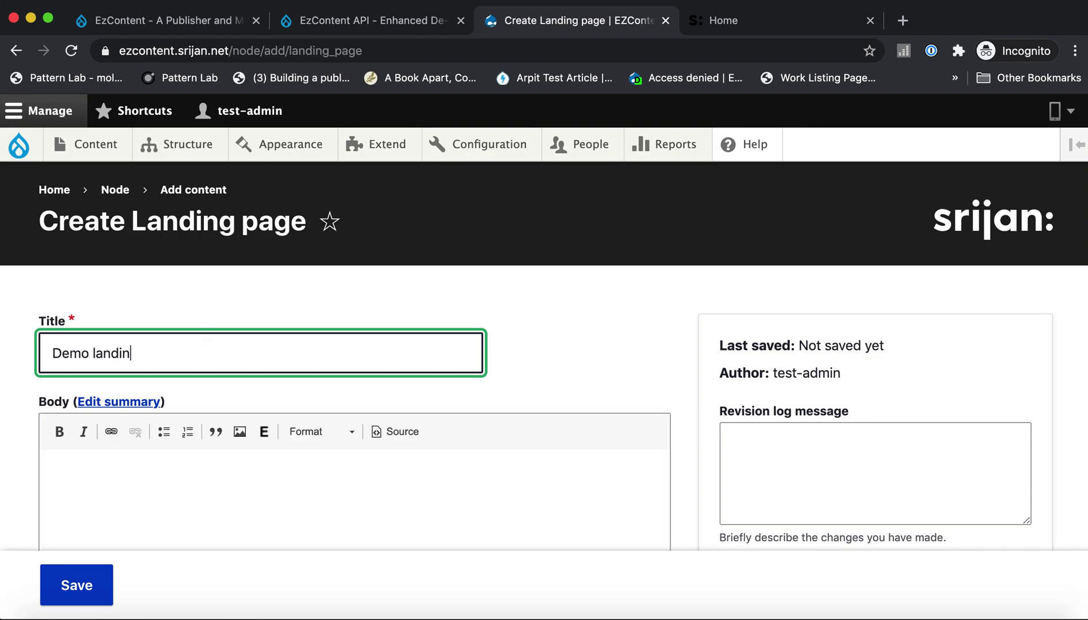
text(g page)
scroll(204, 355, down, 5)
click(81, 595)
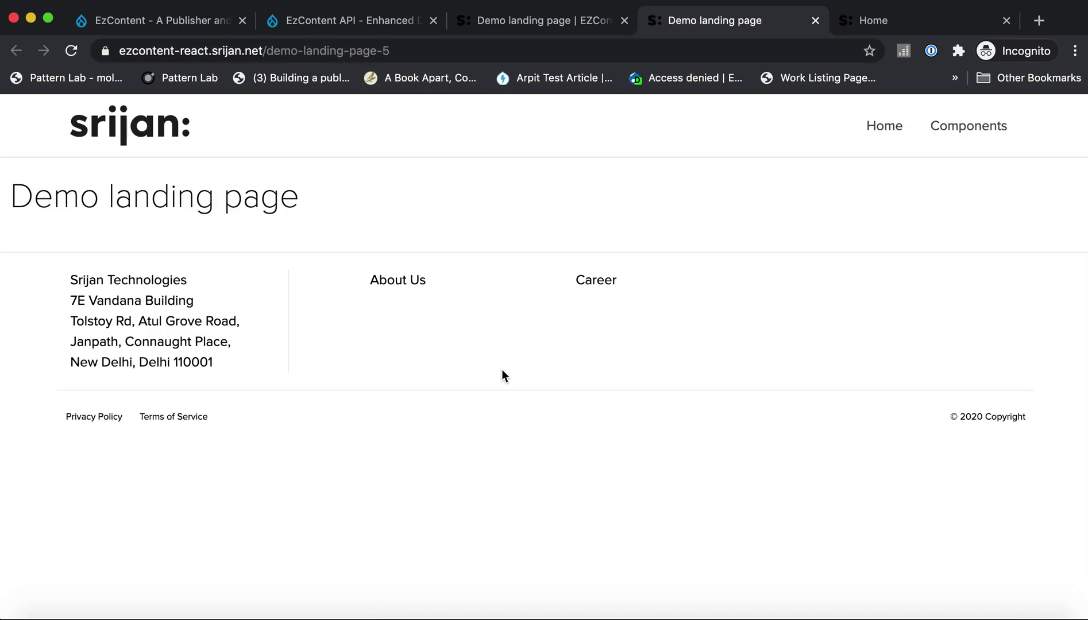
Step: Switch back to the Demo landing page's Drupal admin tab
click(545, 21)
Step: Insert a 50%/50% two-column section at the top of the Demo landing page layout
click(220, 335)
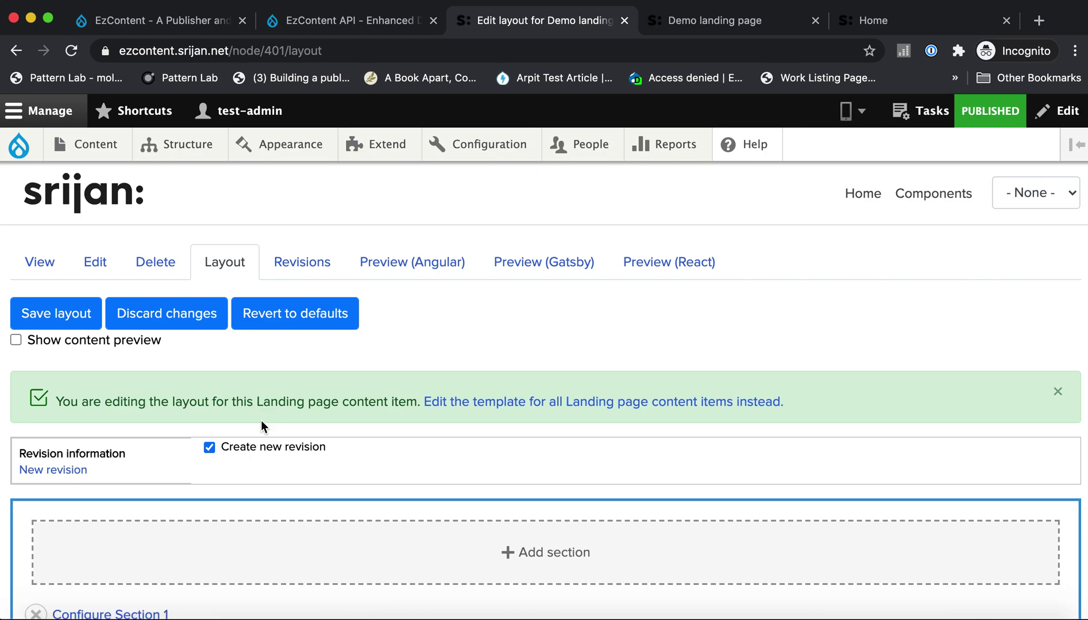
scroll(261, 420, down, 4)
click(533, 357)
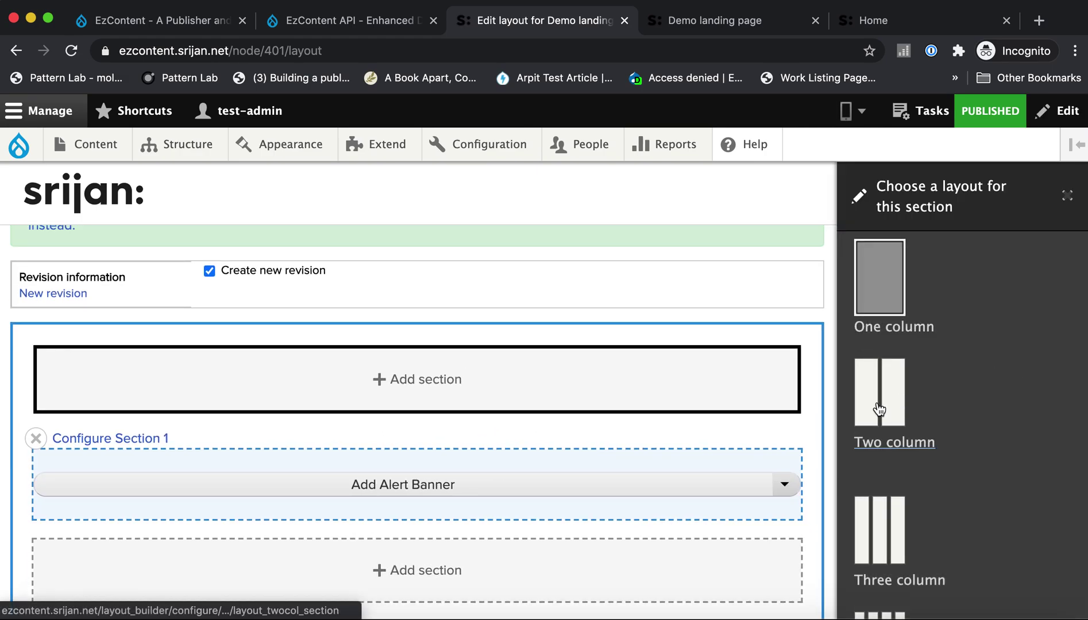
click(877, 402)
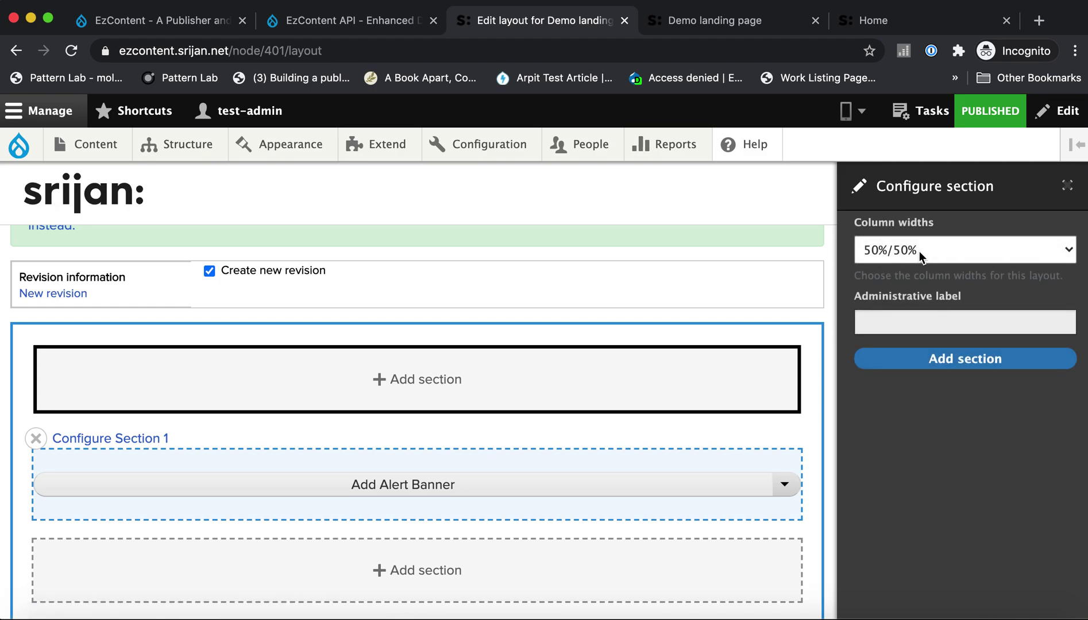
click(945, 359)
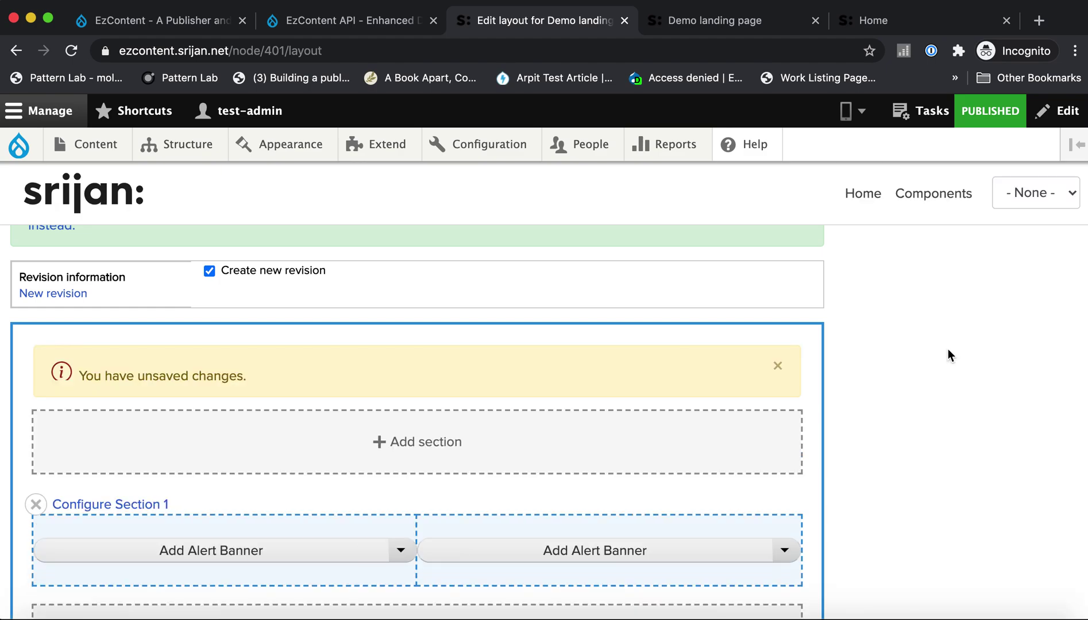
Step: Start adding an Embed Block to the new section's left column
scroll(486, 316, down, 3)
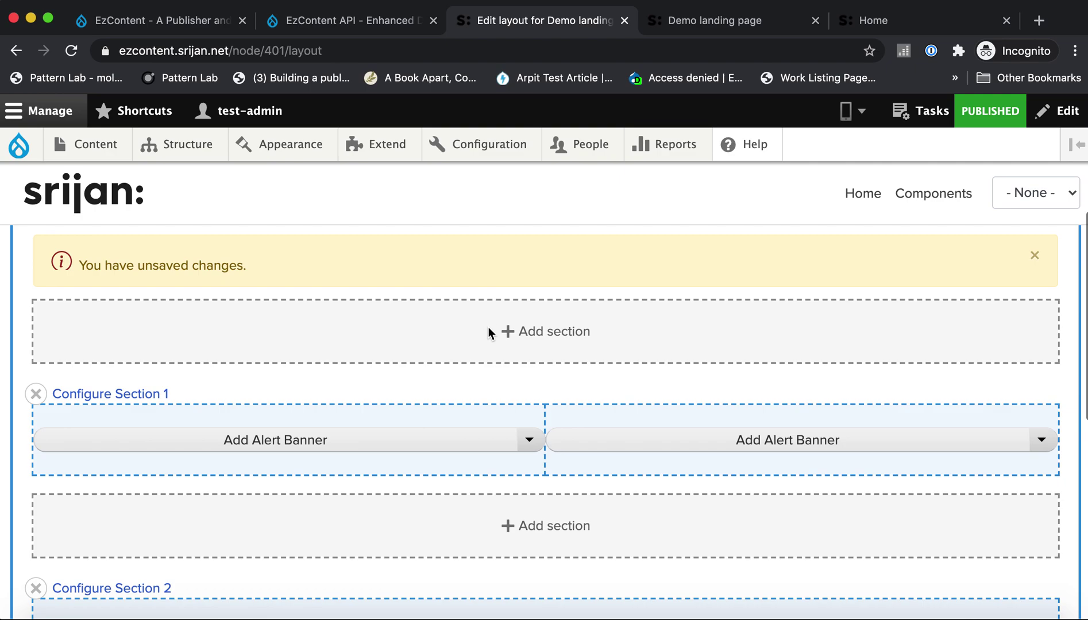
scroll(503, 468, down, 1)
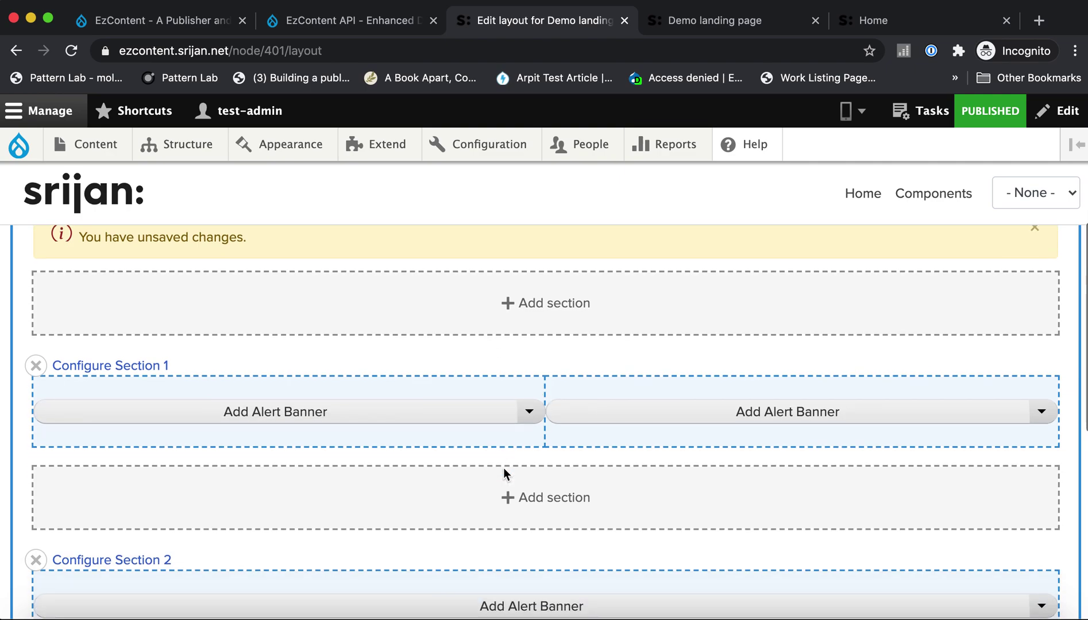
click(531, 415)
scroll(330, 504, down, 3)
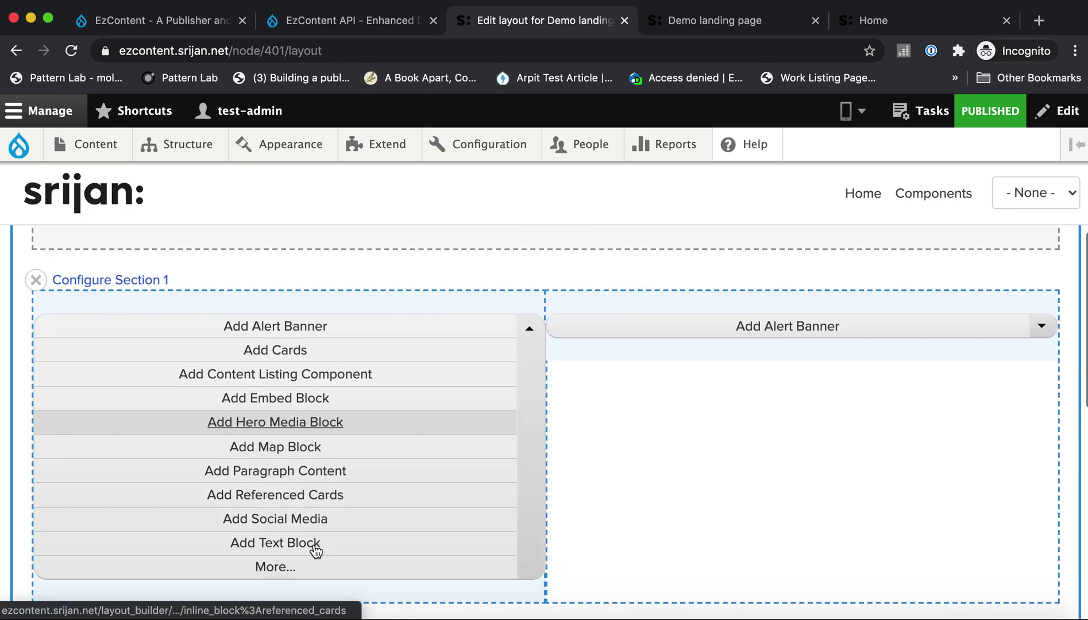
click(291, 403)
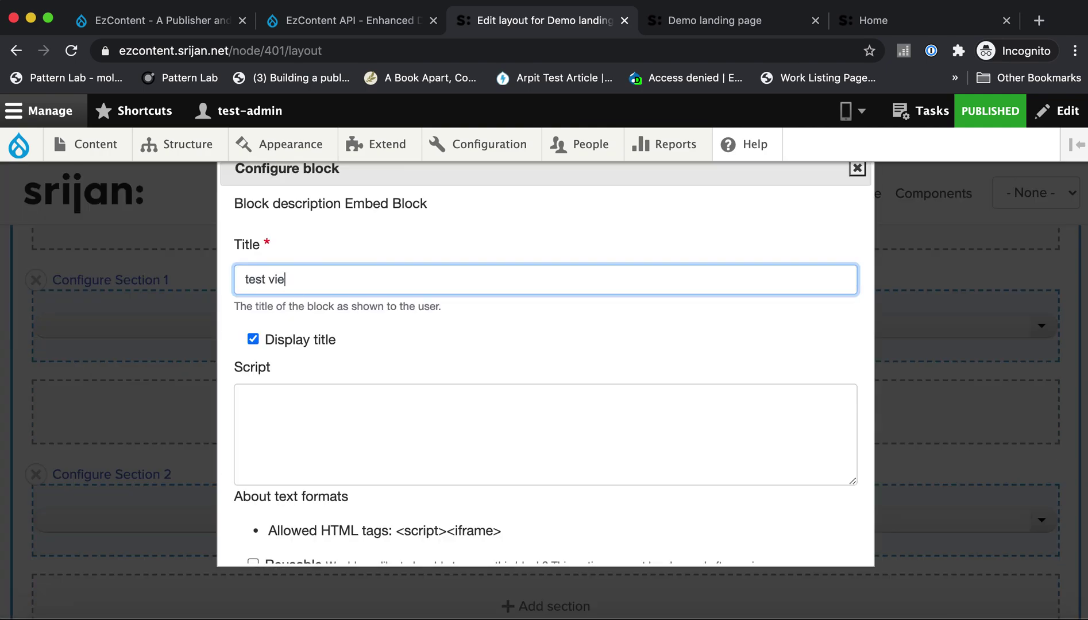
Step: Paste the YouTube iframe code from Notes into the Embed Block's Script field and add the block
key(super+Tab)
key(super+Tab)
key(super+Tab)
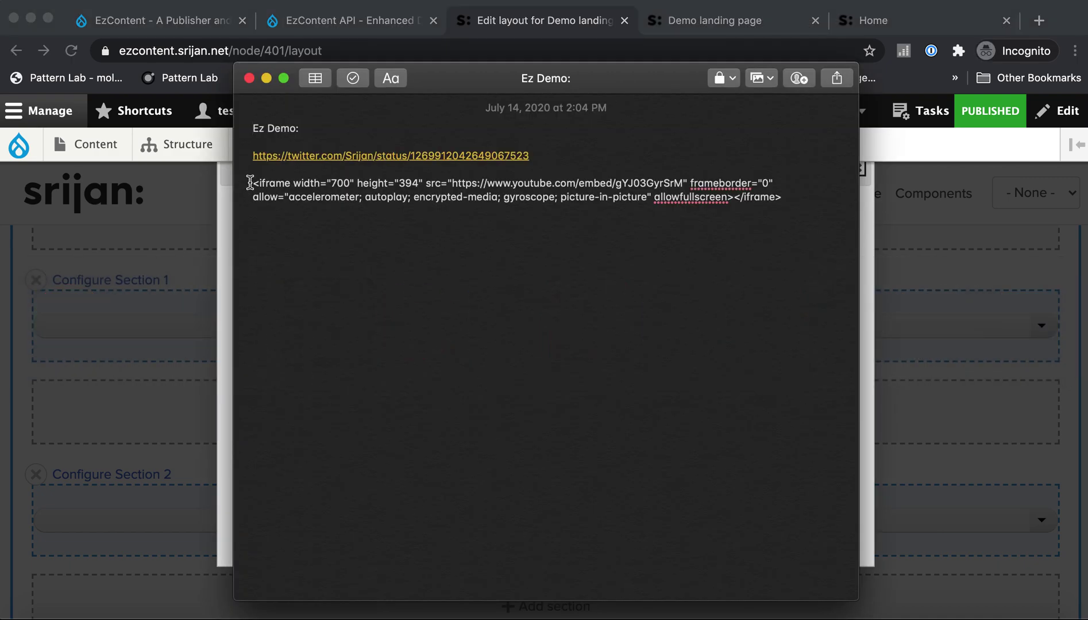
triple_click(251, 182)
key(super+c)
key(super+Tab)
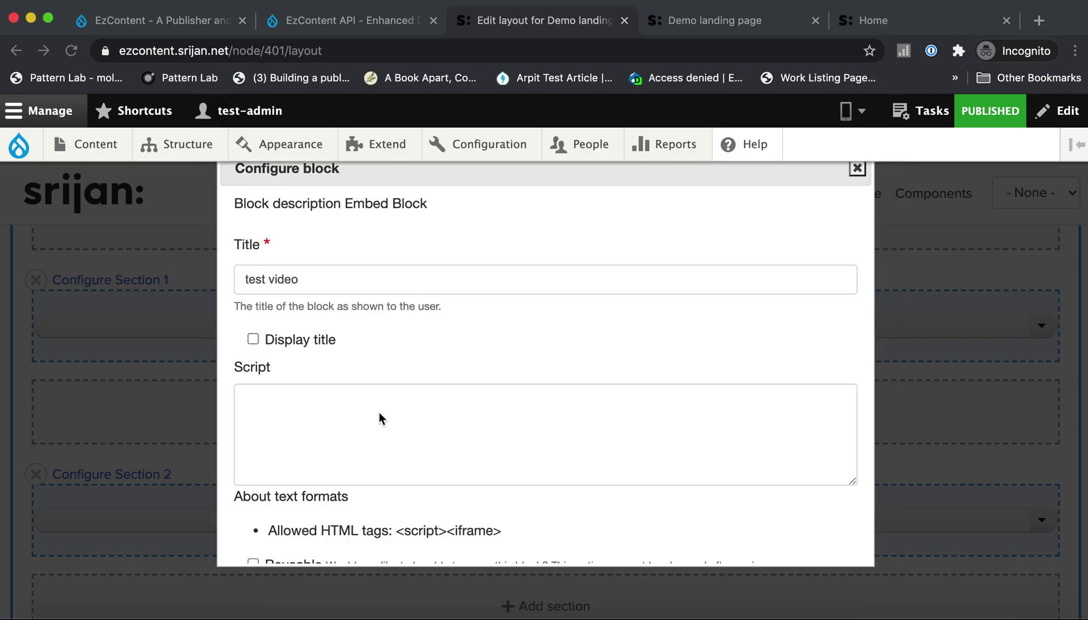
click(384, 438)
key(super+v)
scroll(386, 440, down, 2)
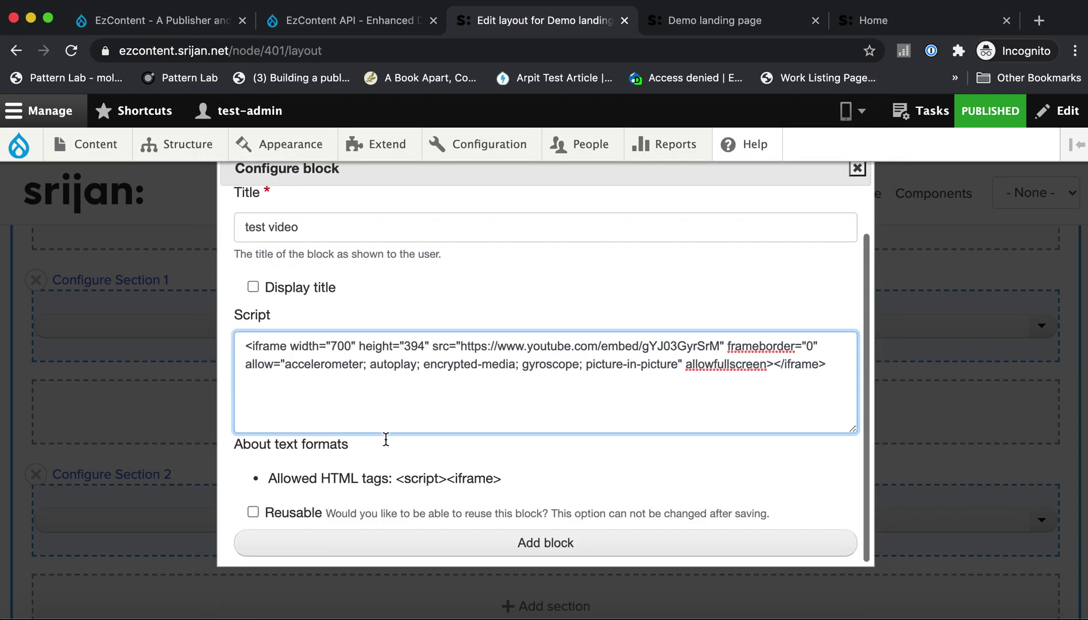
click(467, 541)
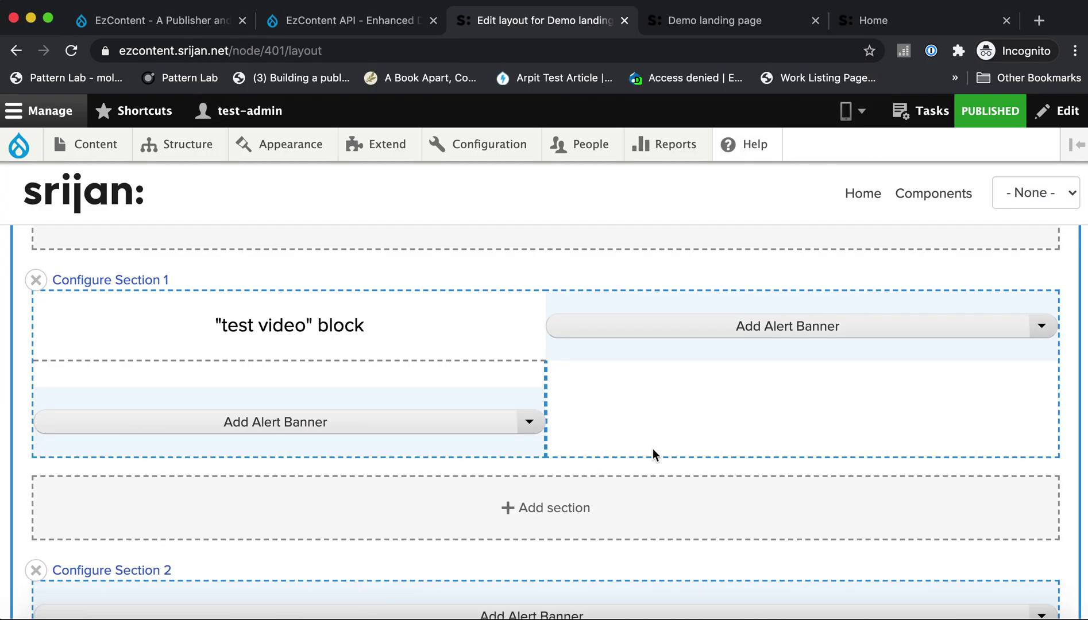
click(1044, 328)
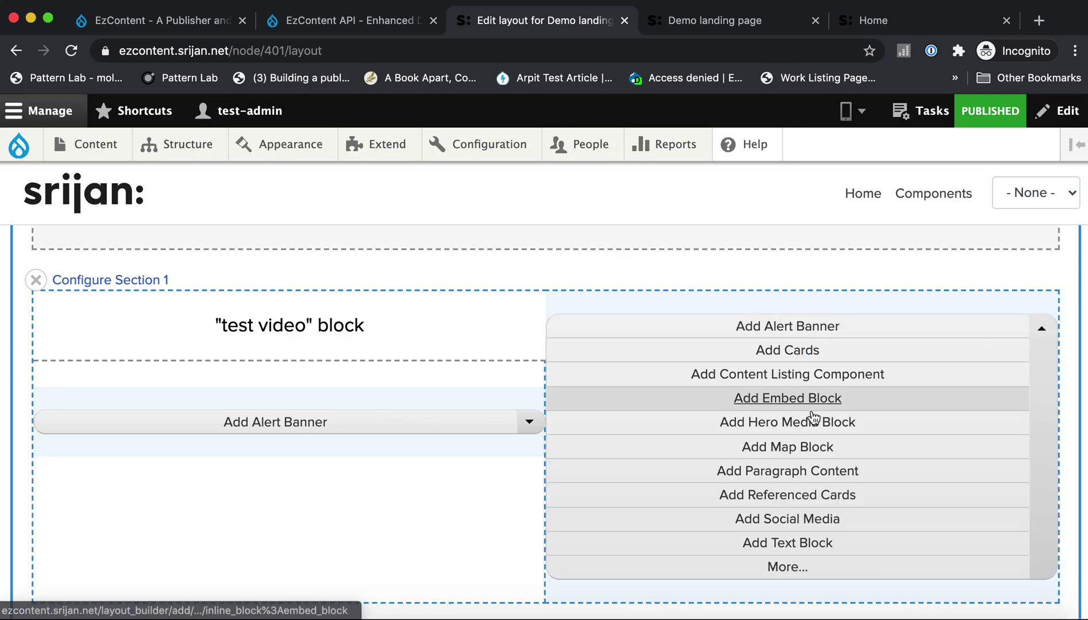
Step: Start a Social Media block for the right column with title hidden and a new Tweet media item
click(806, 521)
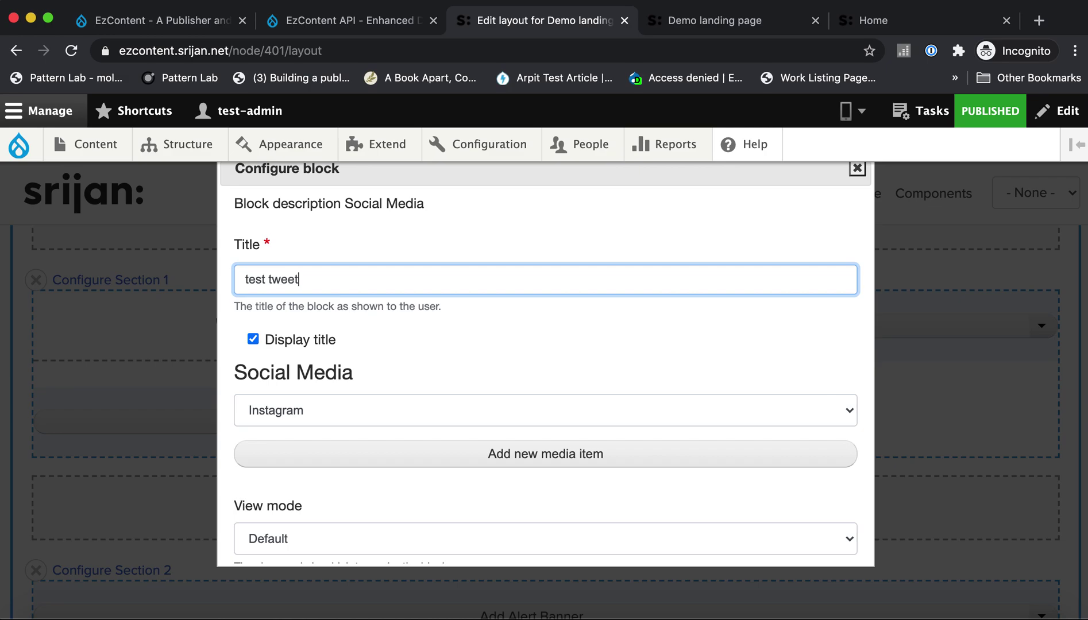
click(253, 340)
click(292, 421)
click(290, 433)
click(338, 459)
Step: Paste the Srijan tweet link from Notes, create the media item, add the block and save the layout
key(super+Tab)
click(254, 139)
key(shift+Down)
key(shift+Left)
key(super+Tab)
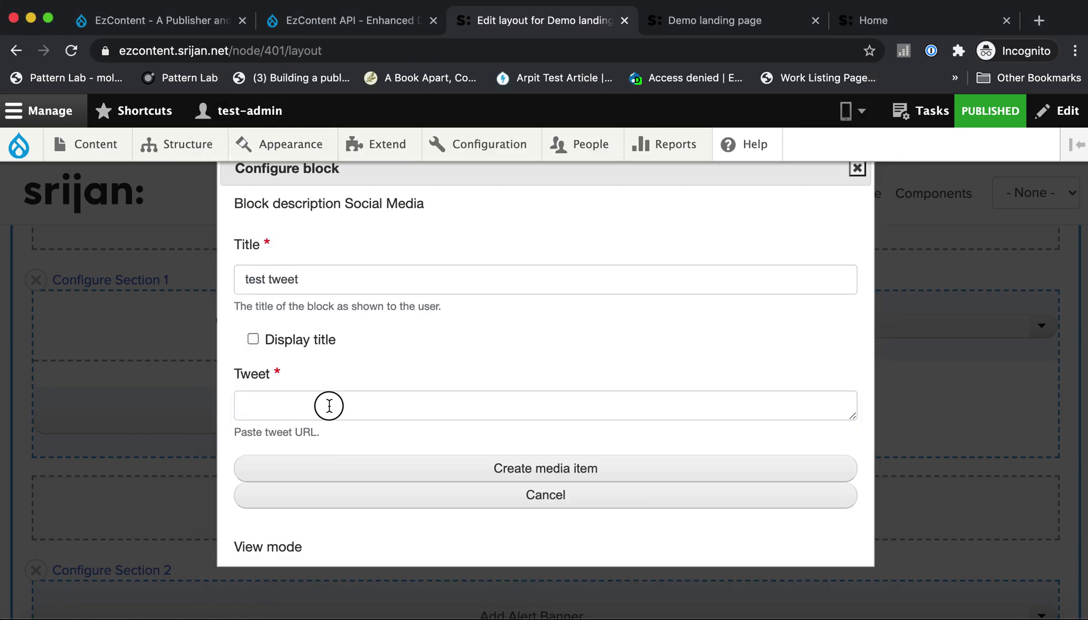
click(329, 406)
key(super+v)
click(482, 473)
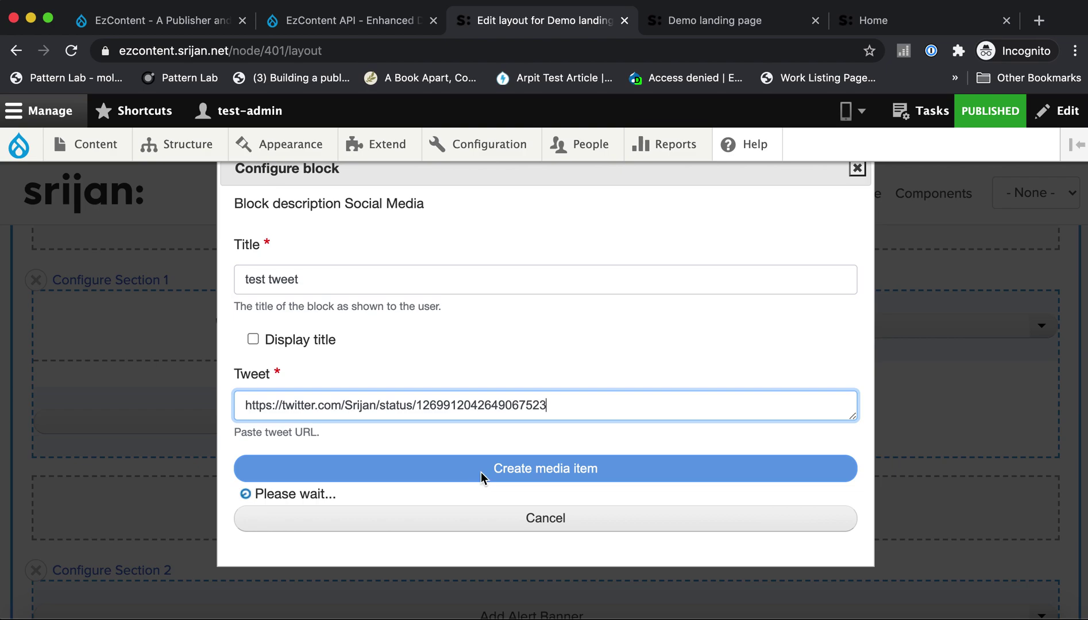
click(440, 540)
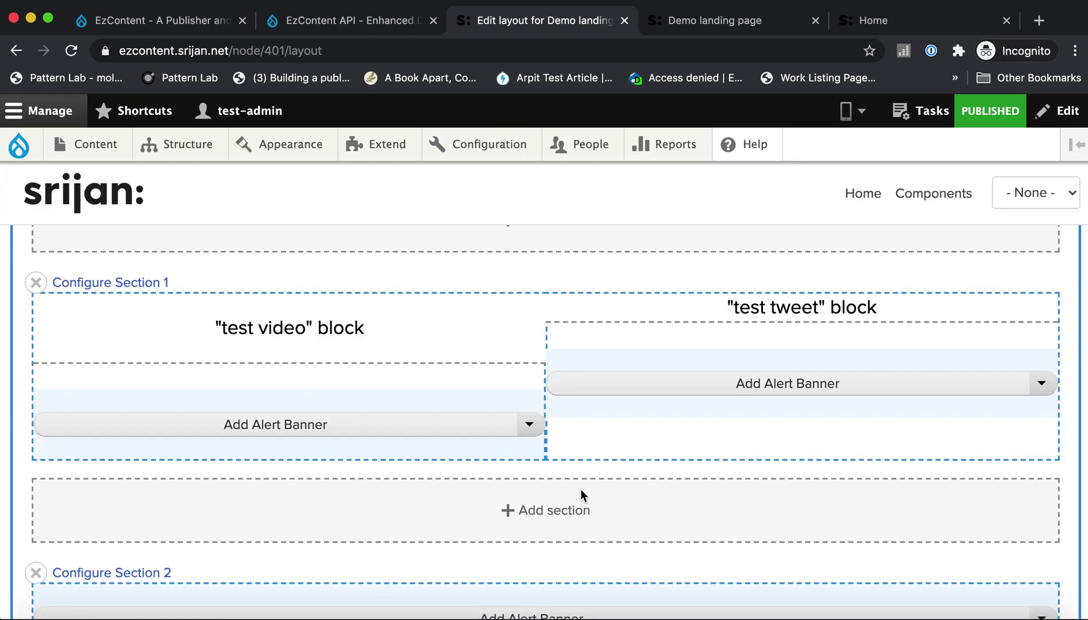
scroll(194, 415, up, 5)
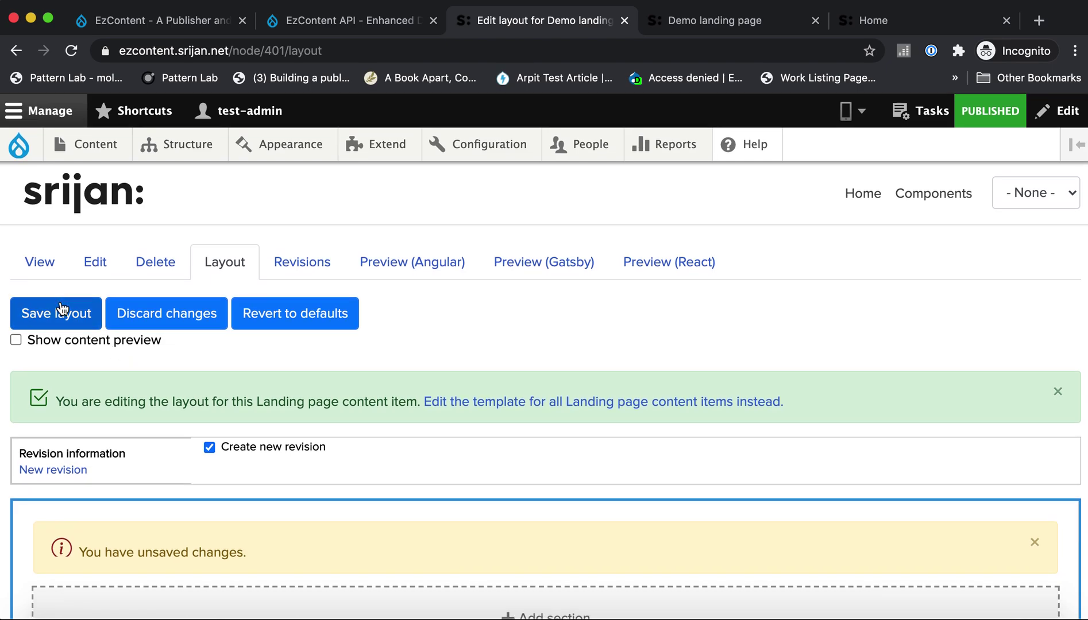
click(63, 313)
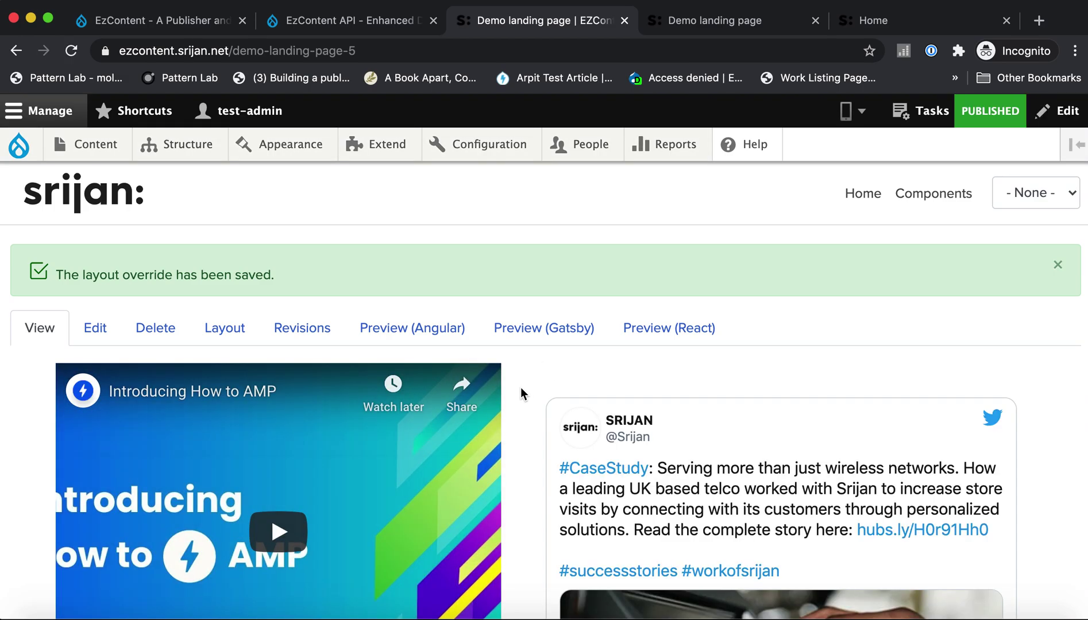
Step: Check the video and tweet on the saved Drupal page and React preview, then return to Drupal
scroll(521, 393, down, 1)
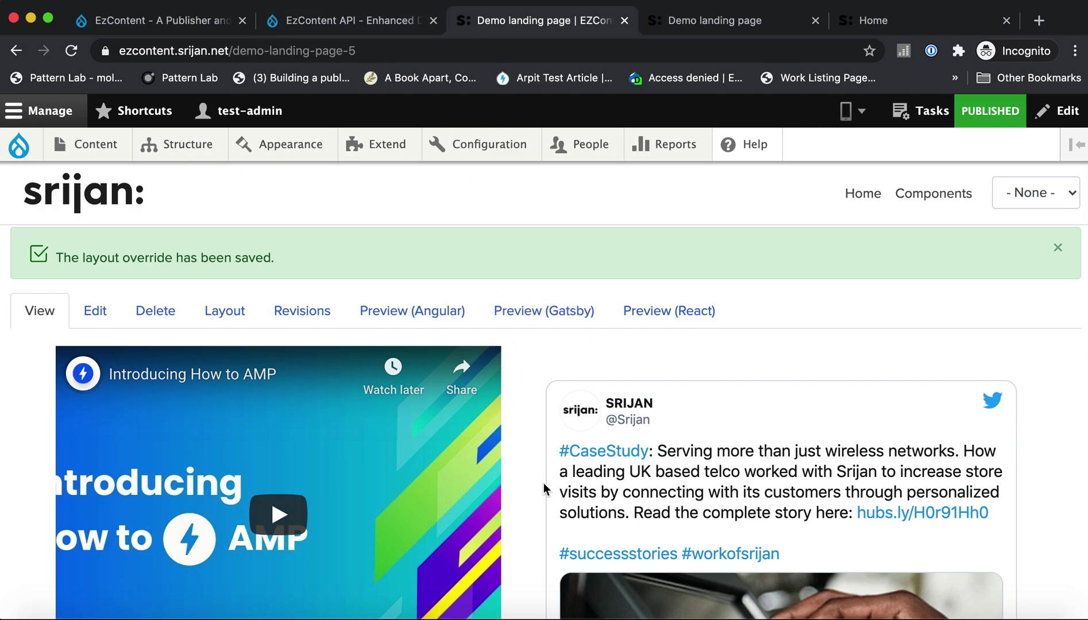
scroll(537, 459, down, 1)
scroll(531, 443, up, 3)
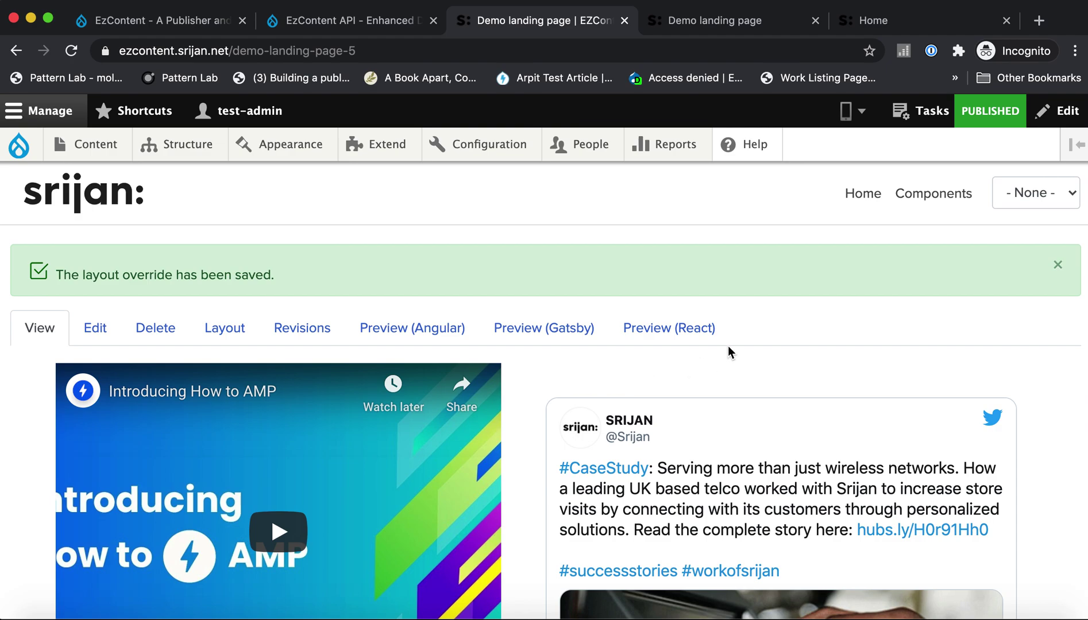
click(693, 25)
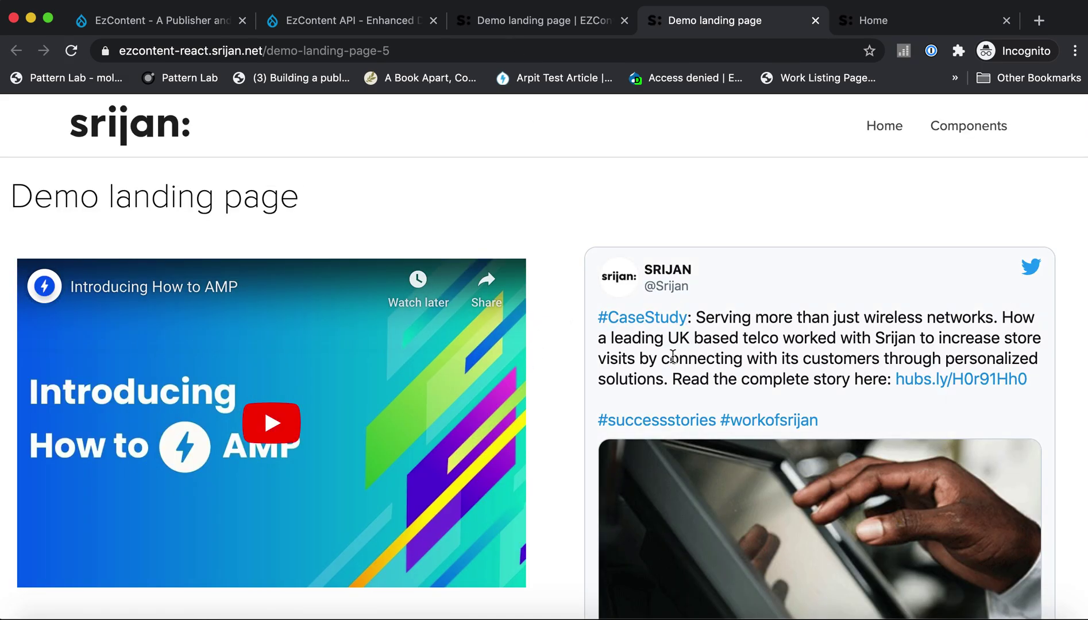
click(553, 19)
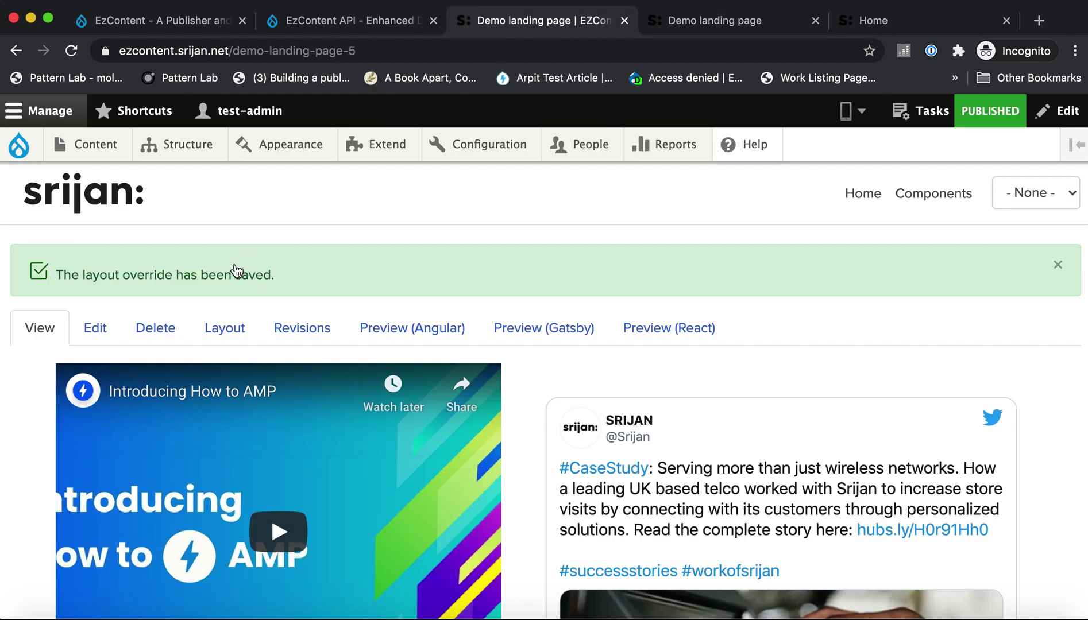
Step: Drag test tweet into the left column and test video into the right, then save the layout
click(217, 337)
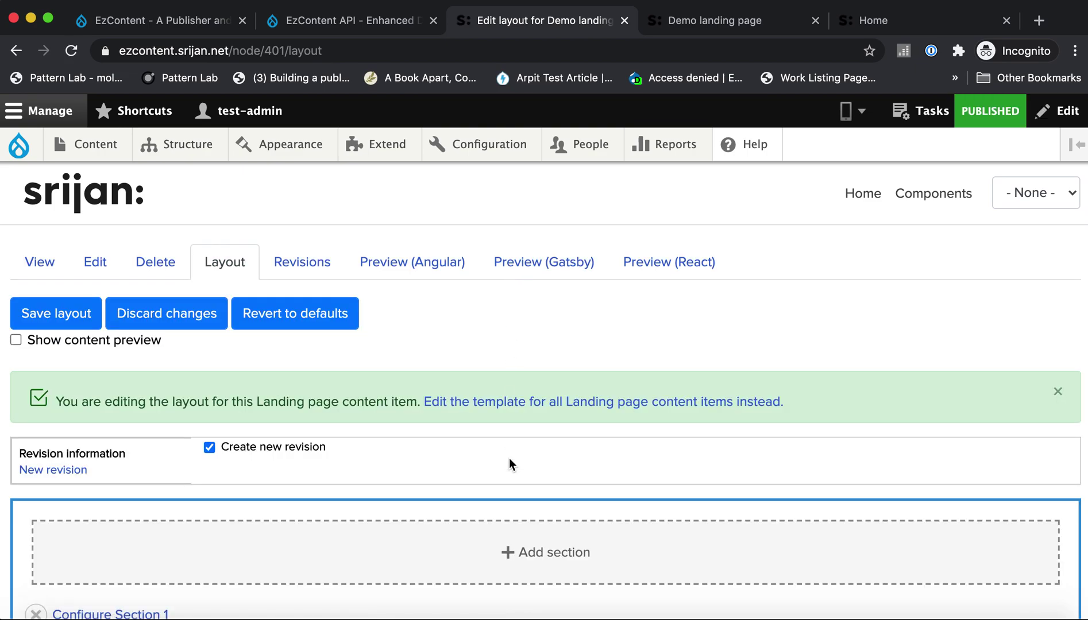
scroll(509, 458, down, 3)
scroll(528, 460, down, 5)
scroll(529, 460, down, 2)
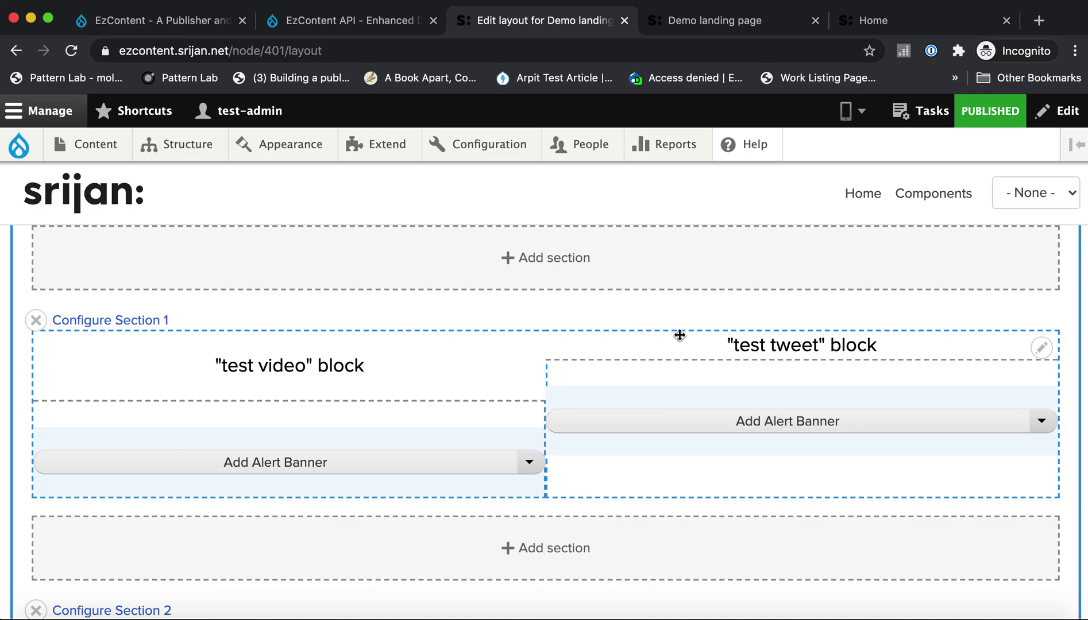
drag(683, 341, 126, 374)
drag(260, 429, 263, 432)
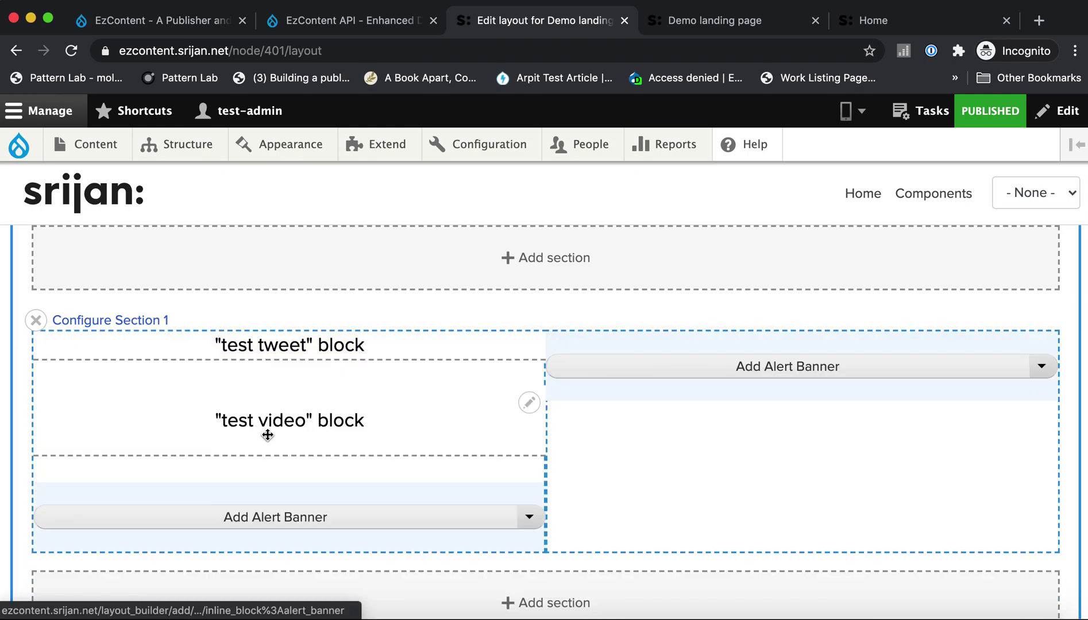
drag(457, 424, 863, 415)
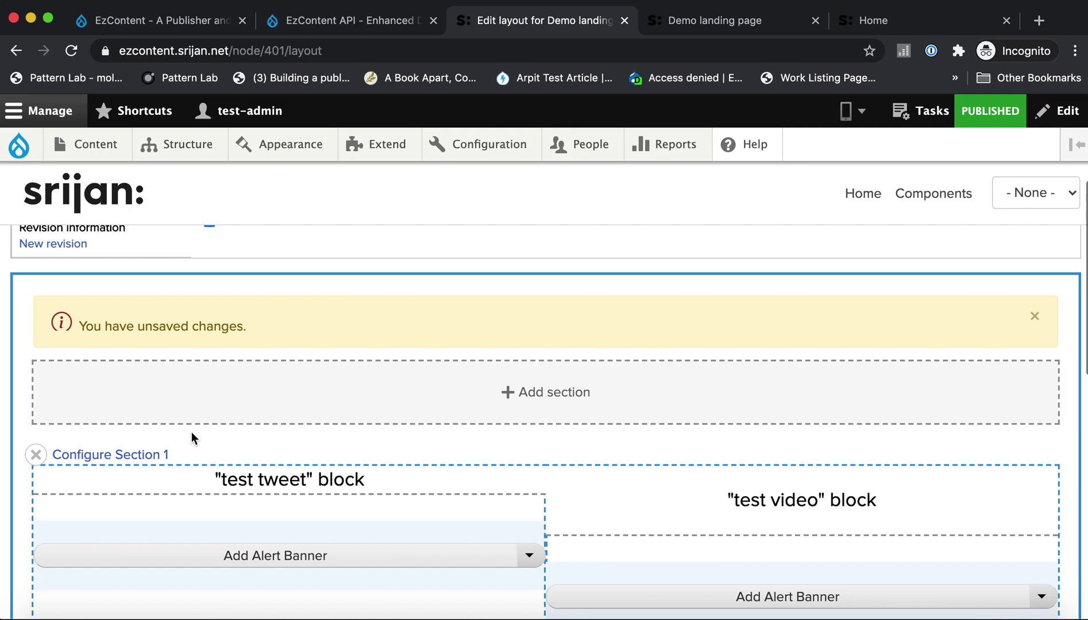
scroll(191, 432, up, 5)
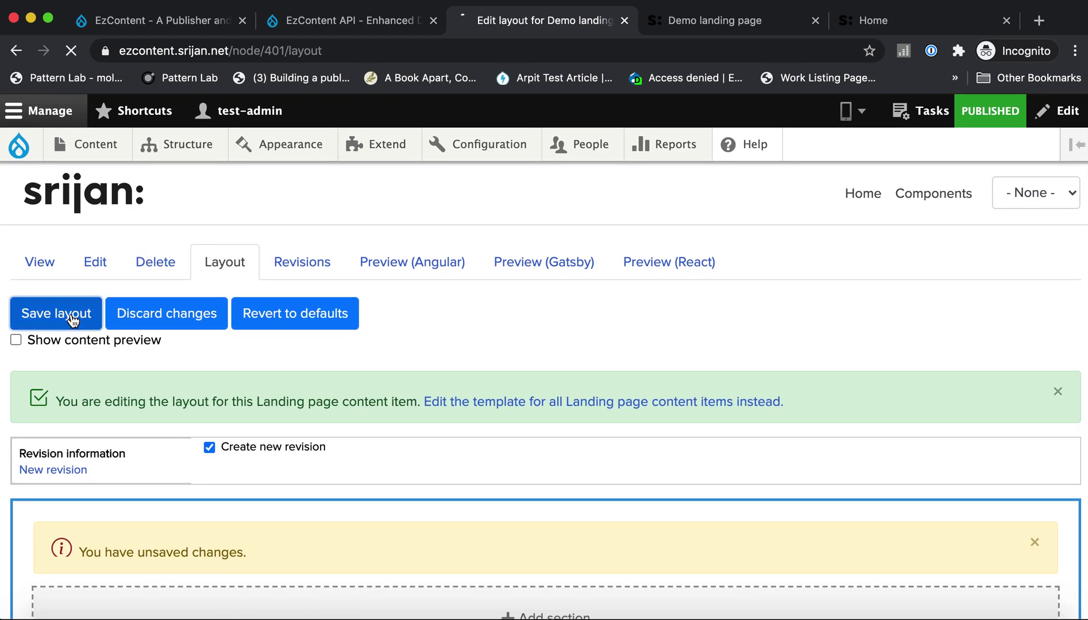
click(72, 320)
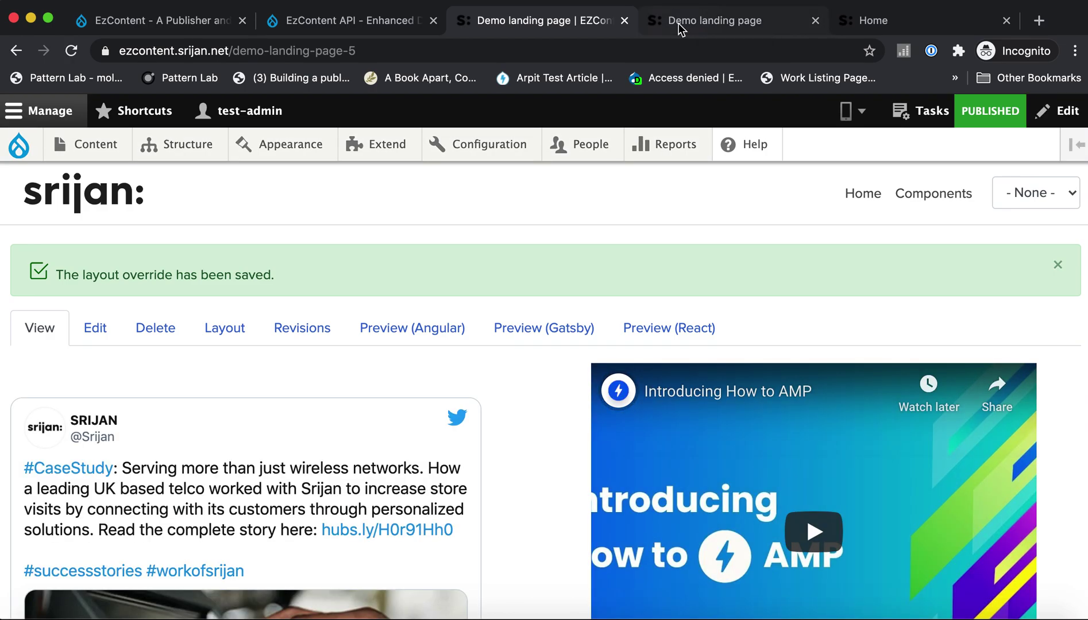
Step: Switch to the React app's Demo landing page tab
click(679, 23)
Step: Reload the React Demo landing page so the tweet sits left of the YouTube video
click(664, 52)
key(Return)
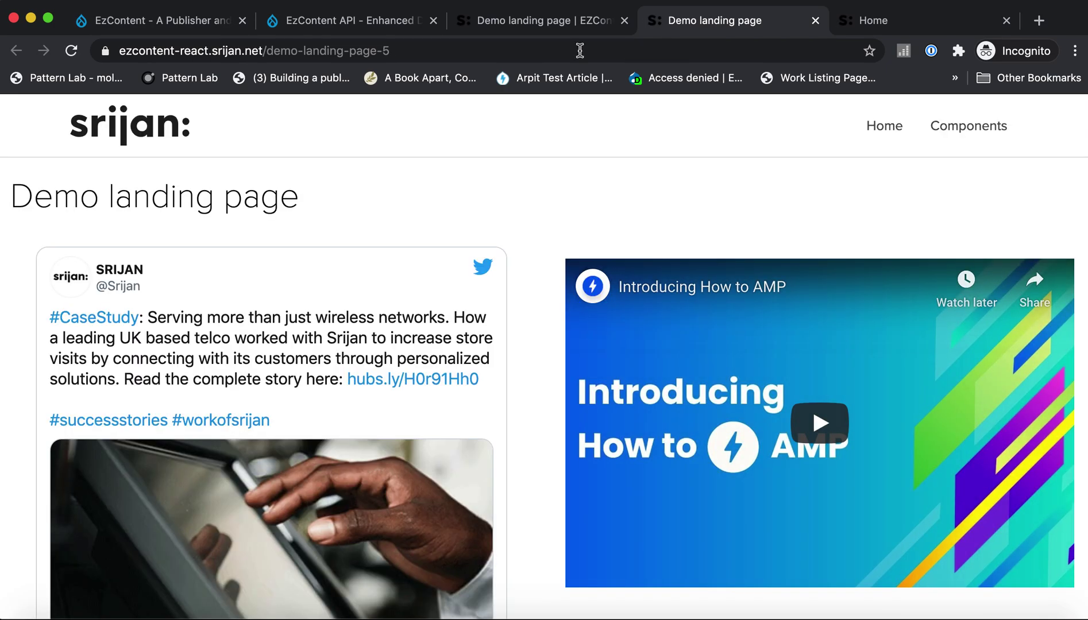
click(381, 27)
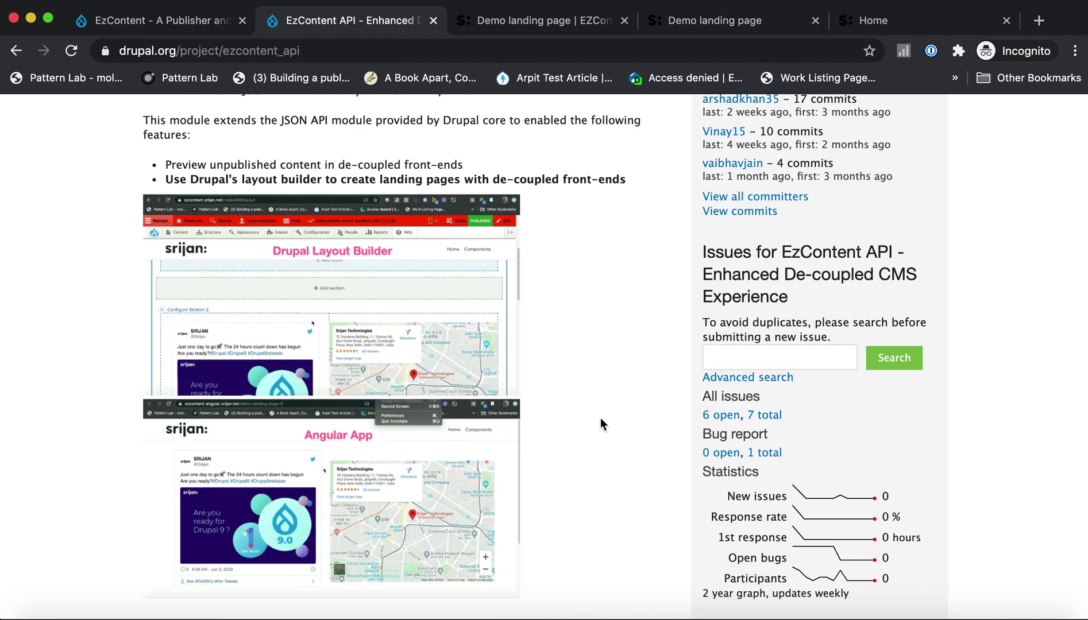
Step: Highlight the EzContent API preview and layout-builder feature bullets, then read down to Project information
scroll(601, 425, up, 3)
scroll(601, 425, up, 2)
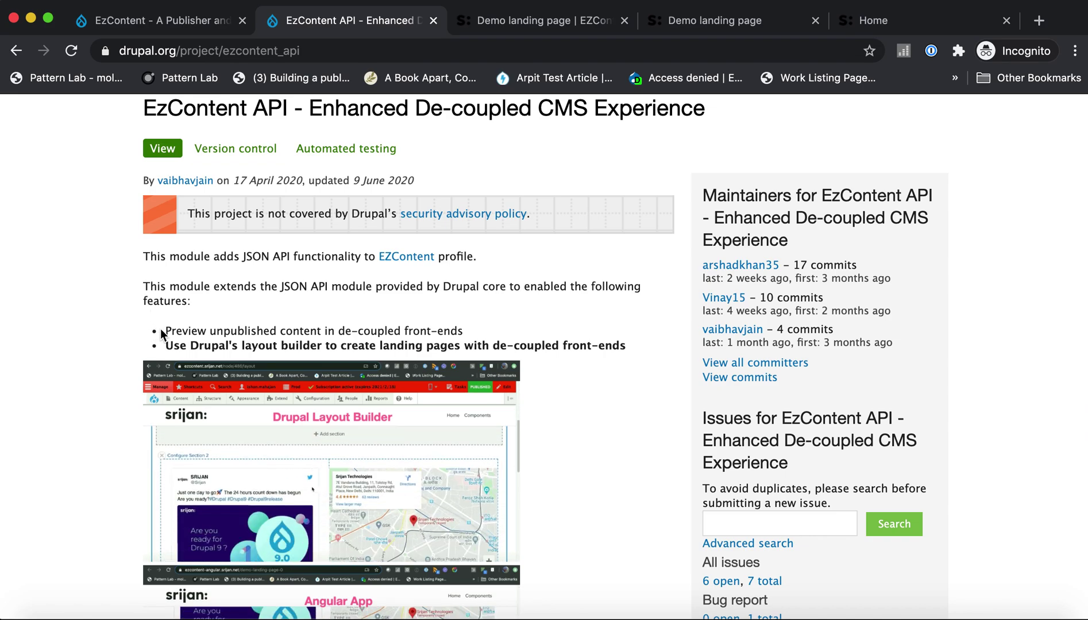
drag(165, 331, 635, 346)
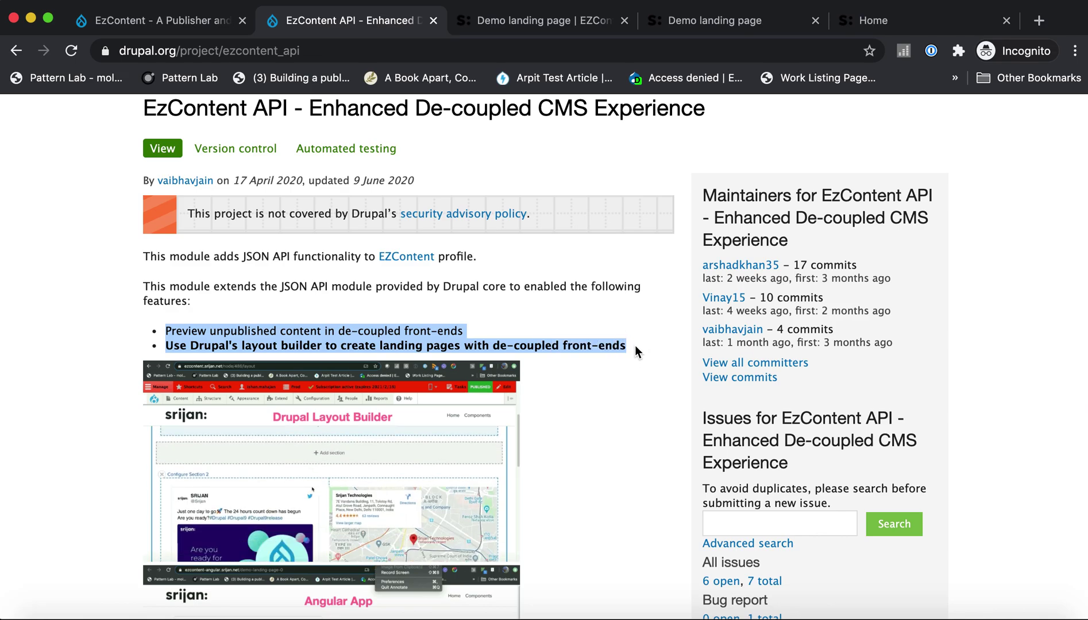
click(601, 435)
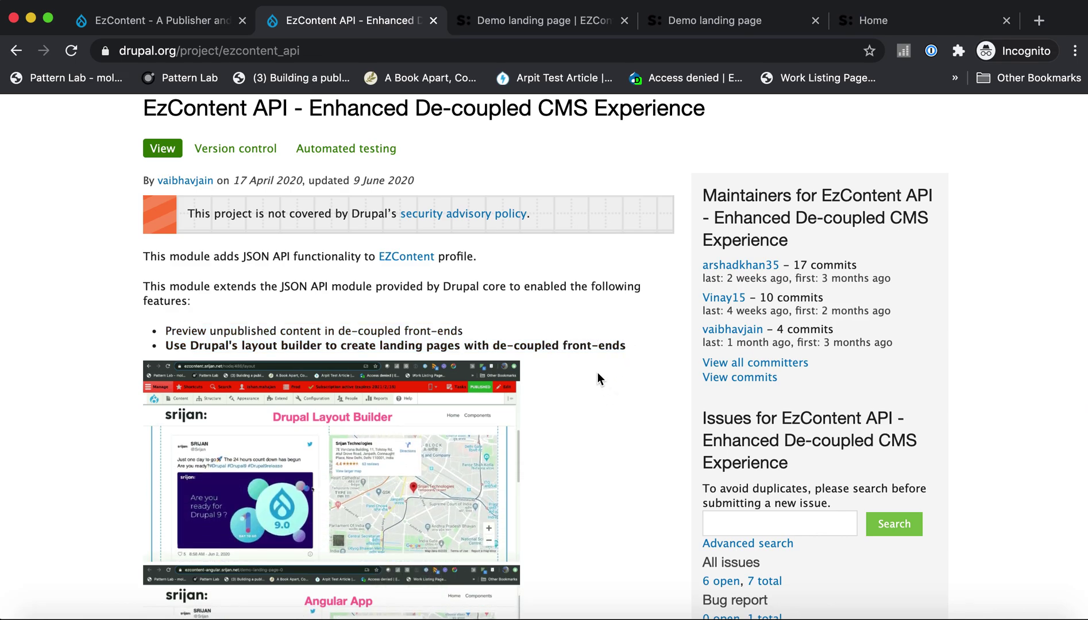
scroll(597, 373, down, 3)
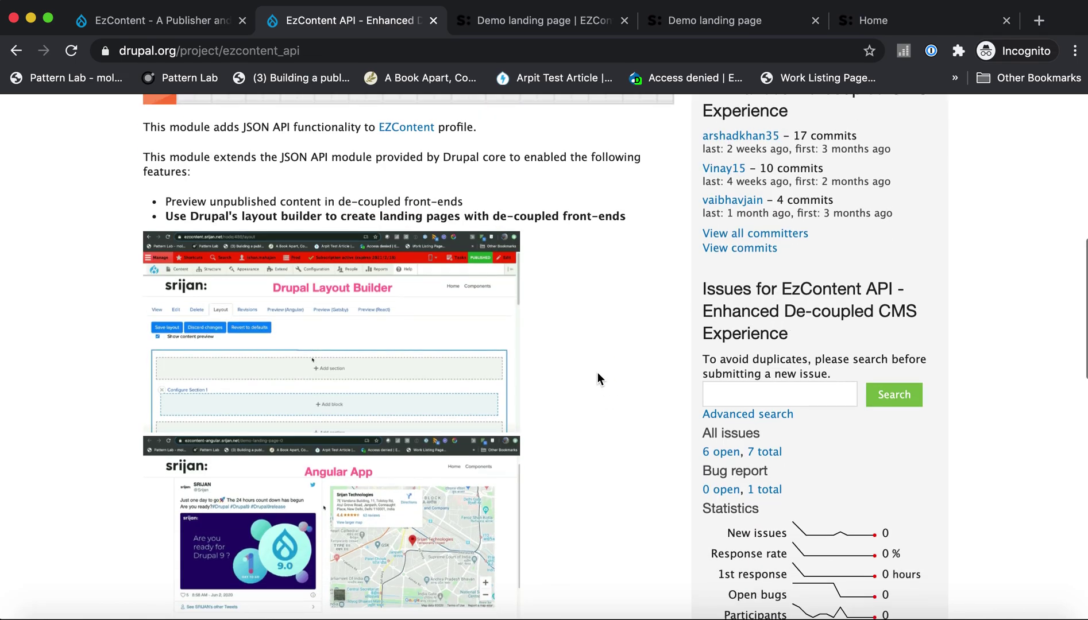
scroll(598, 379, down, 3)
scroll(597, 386, down, 4)
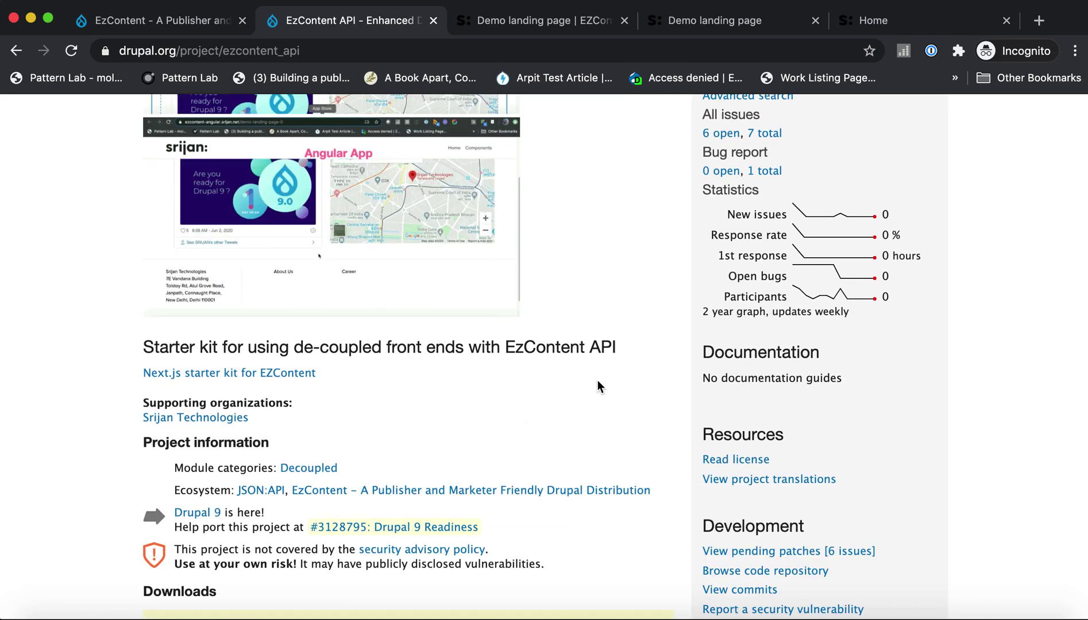